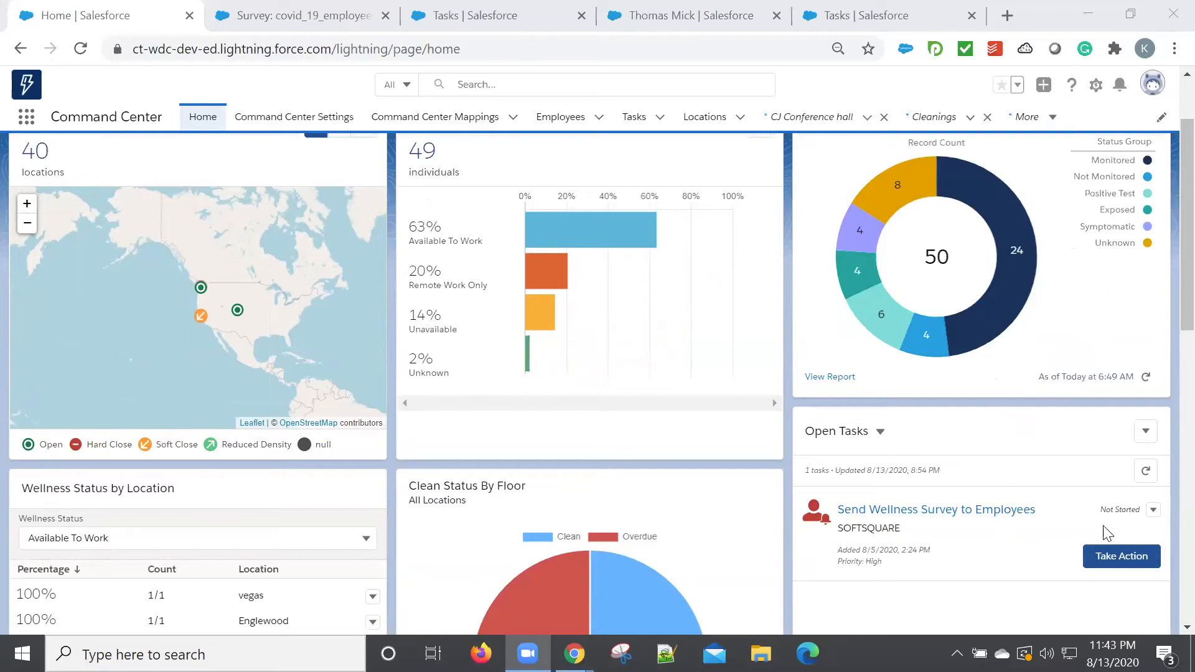
Take action on the open Send Wellness Survey to Employees task and start sending a survey from the Softsquare location.
scroll(1104, 531, down, 2)
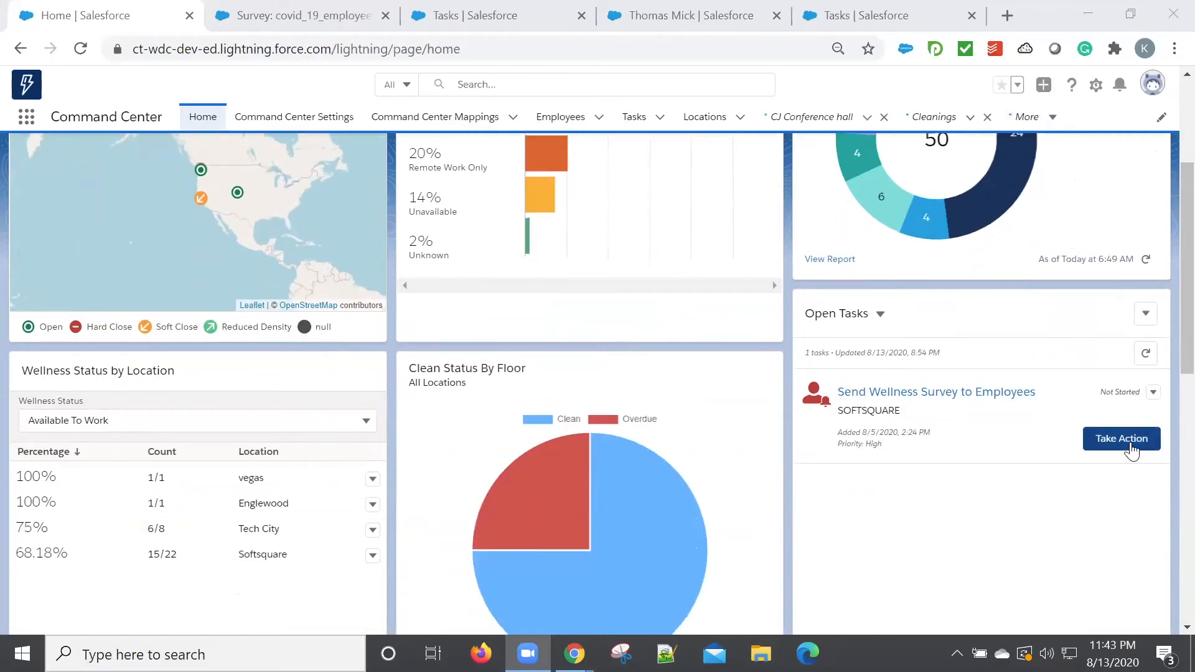
click(1121, 439)
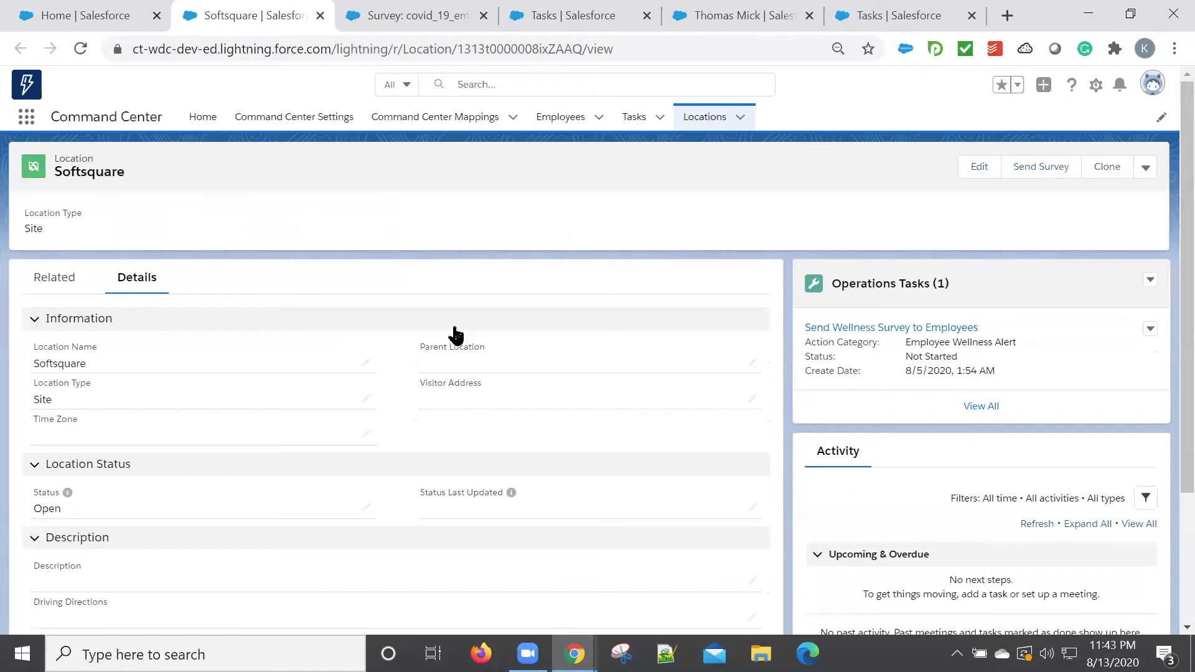
scroll(457, 335, down, 1)
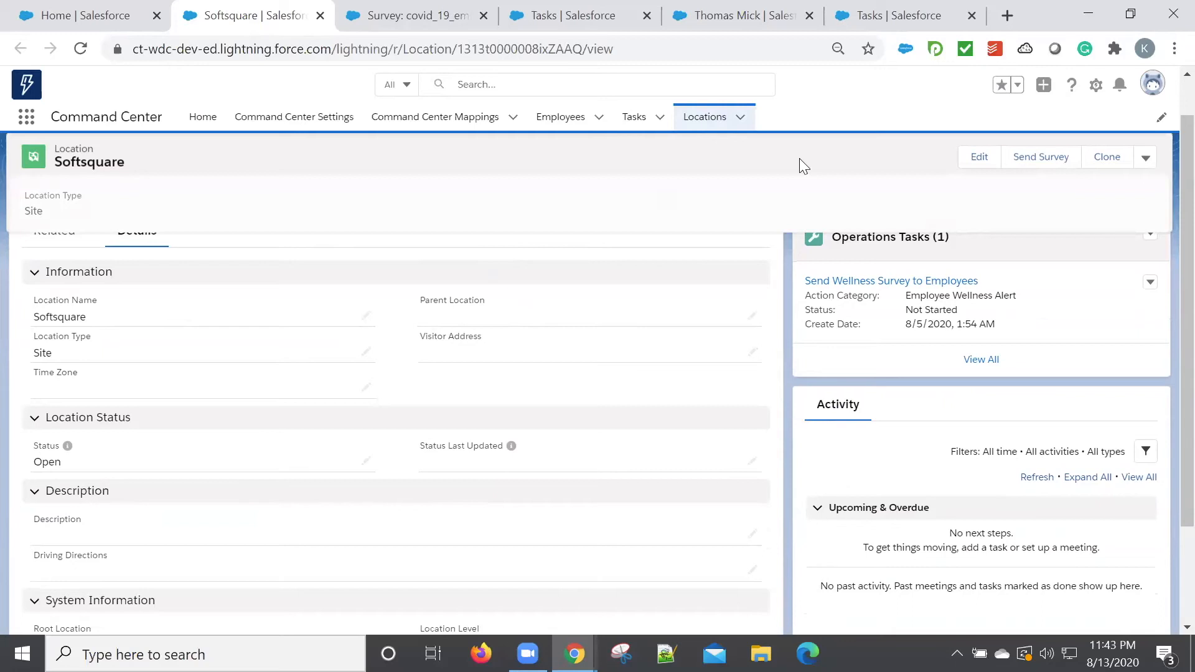
click(1030, 169)
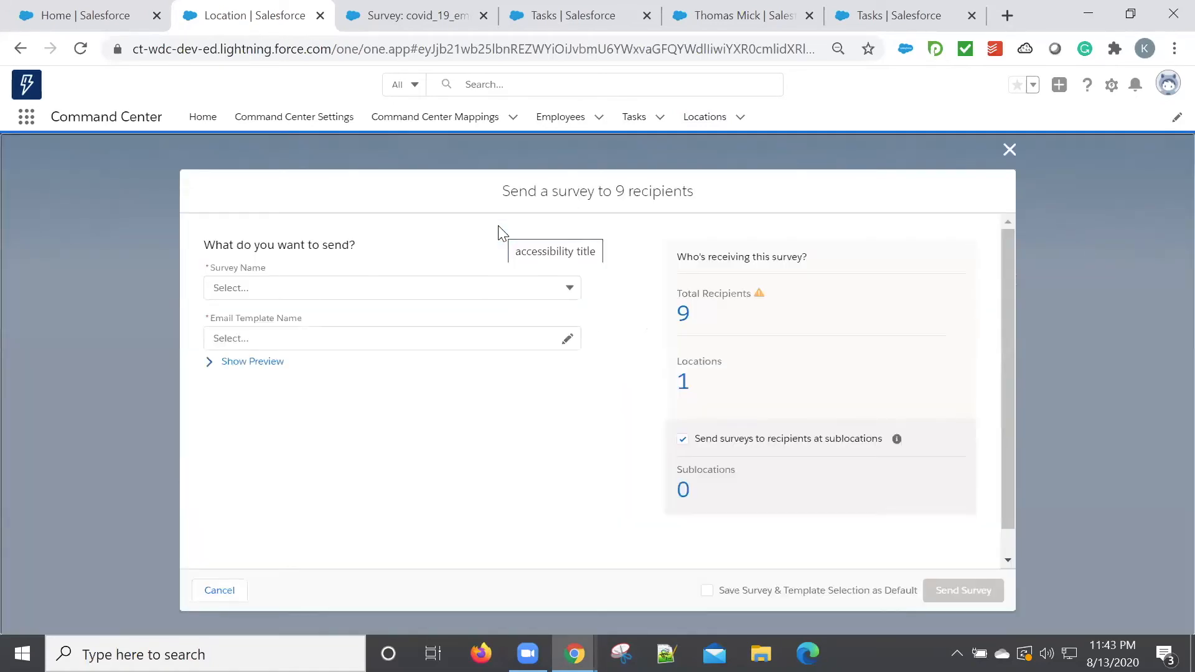
Send the COVID-19 Employee Survey using the Return to Work Wellness Survey email template from the Wellness Survey folder.
click(417, 296)
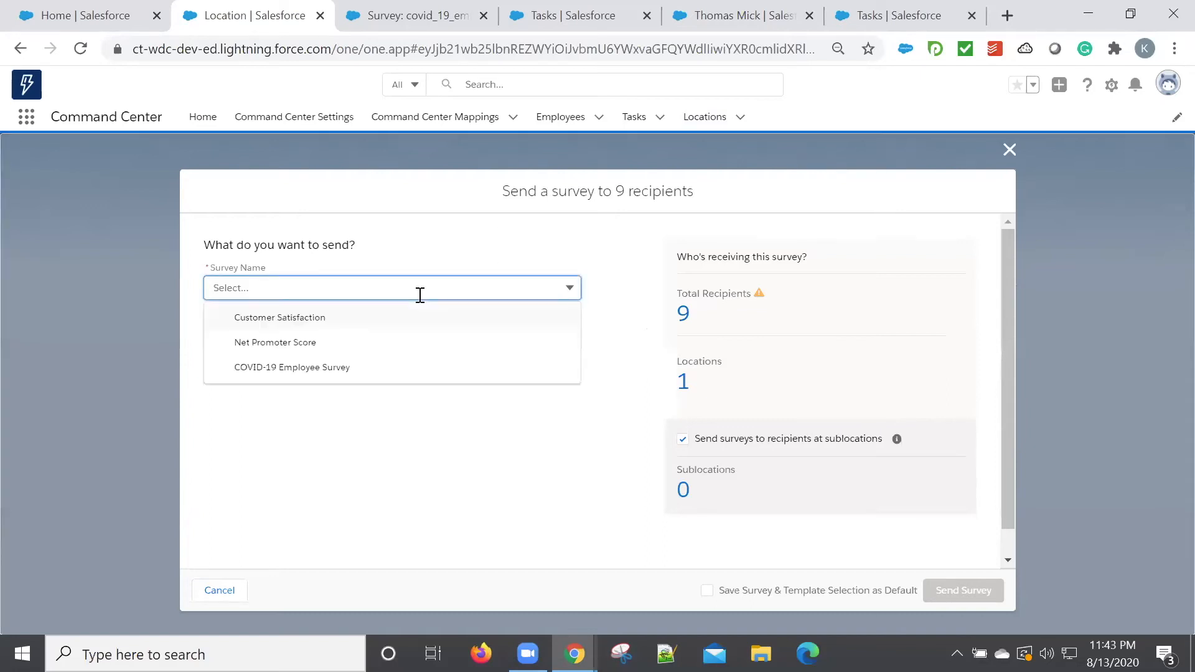
click(366, 367)
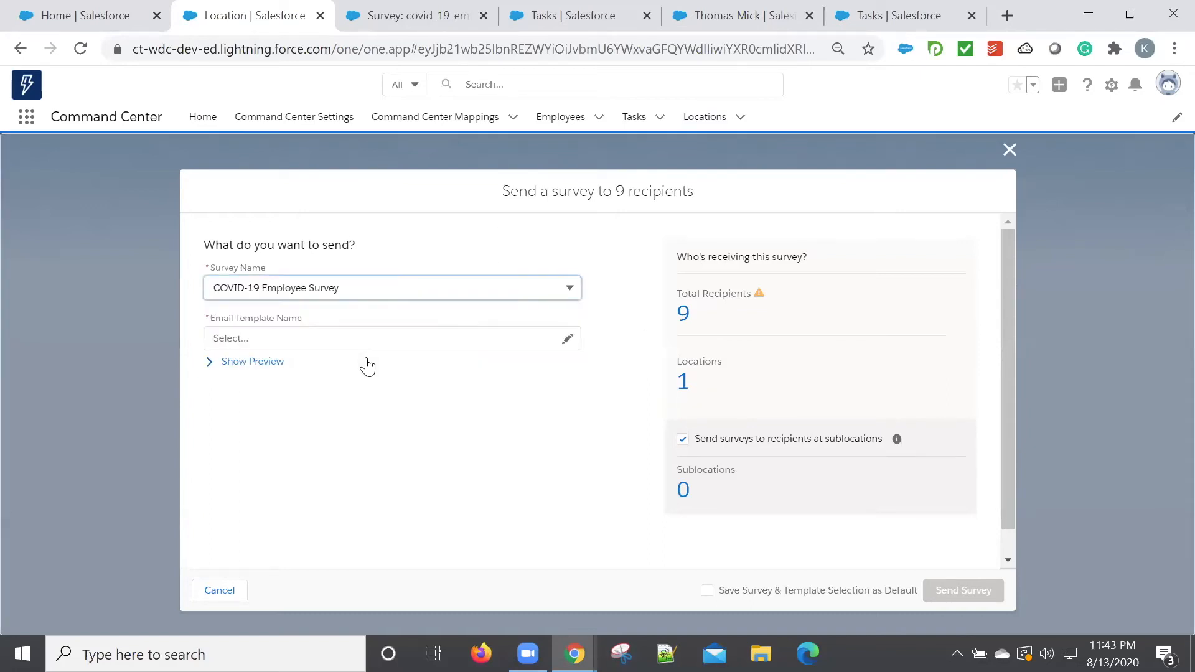
click(400, 345)
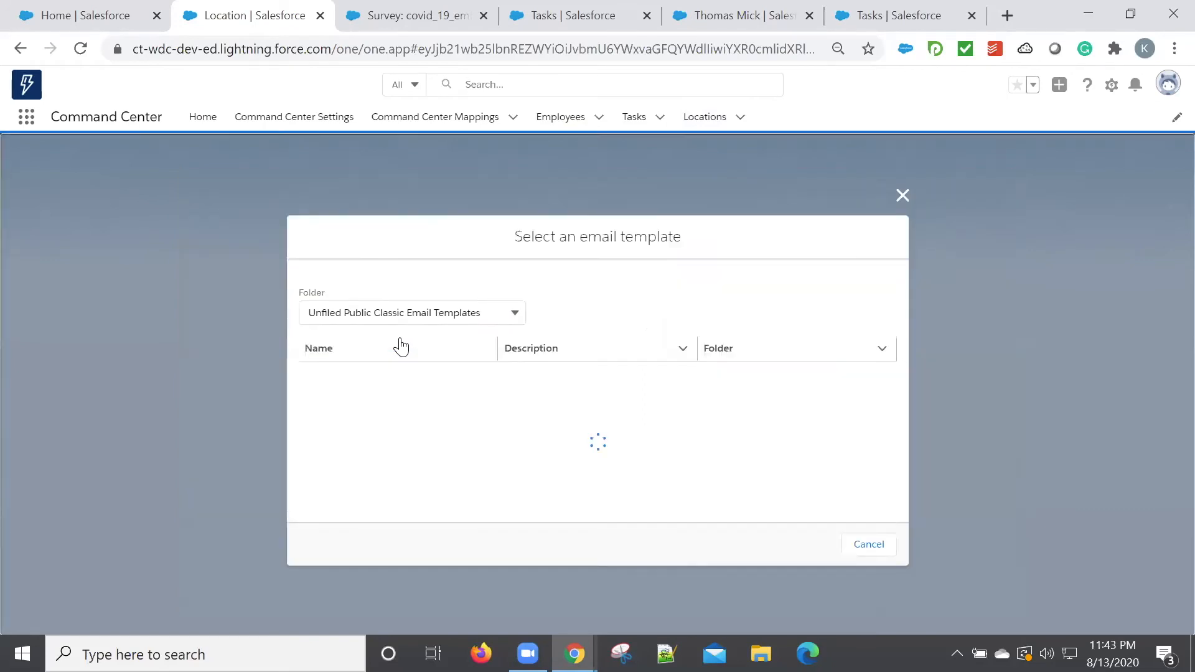
click(467, 317)
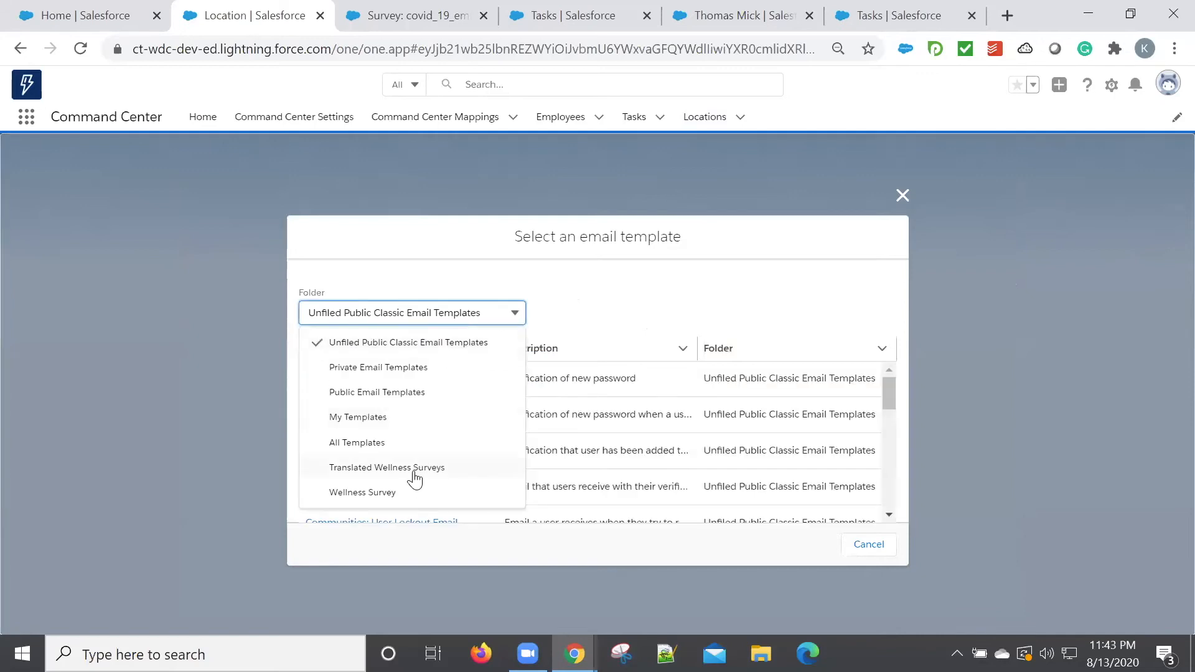
click(405, 491)
click(412, 414)
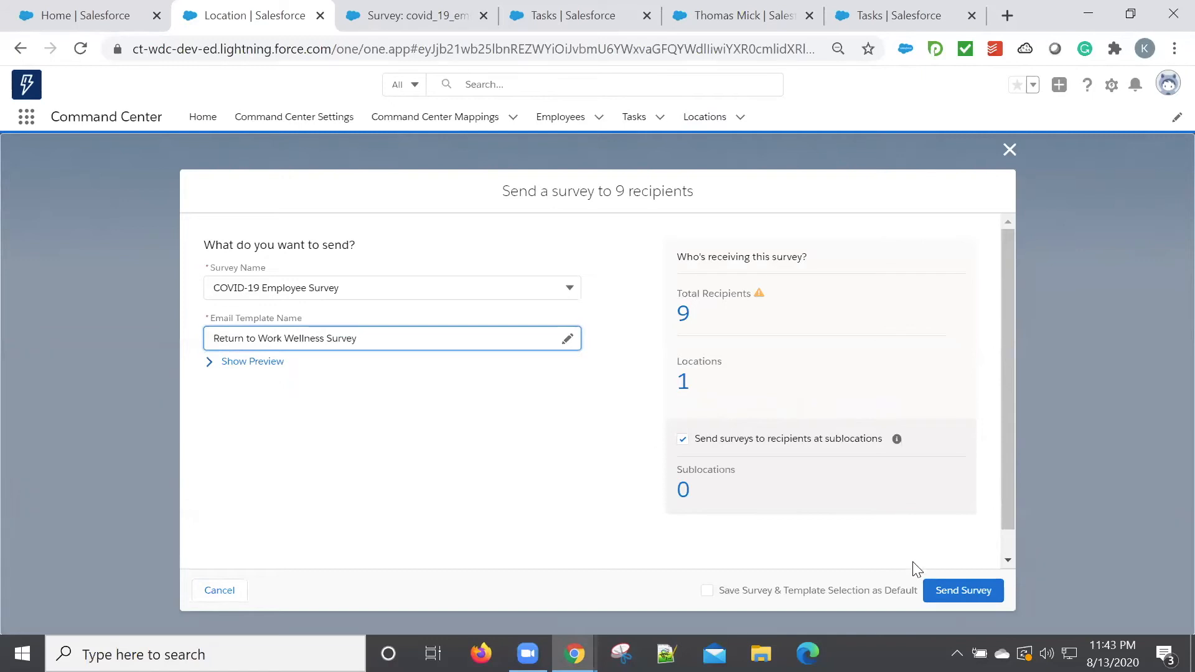
click(941, 591)
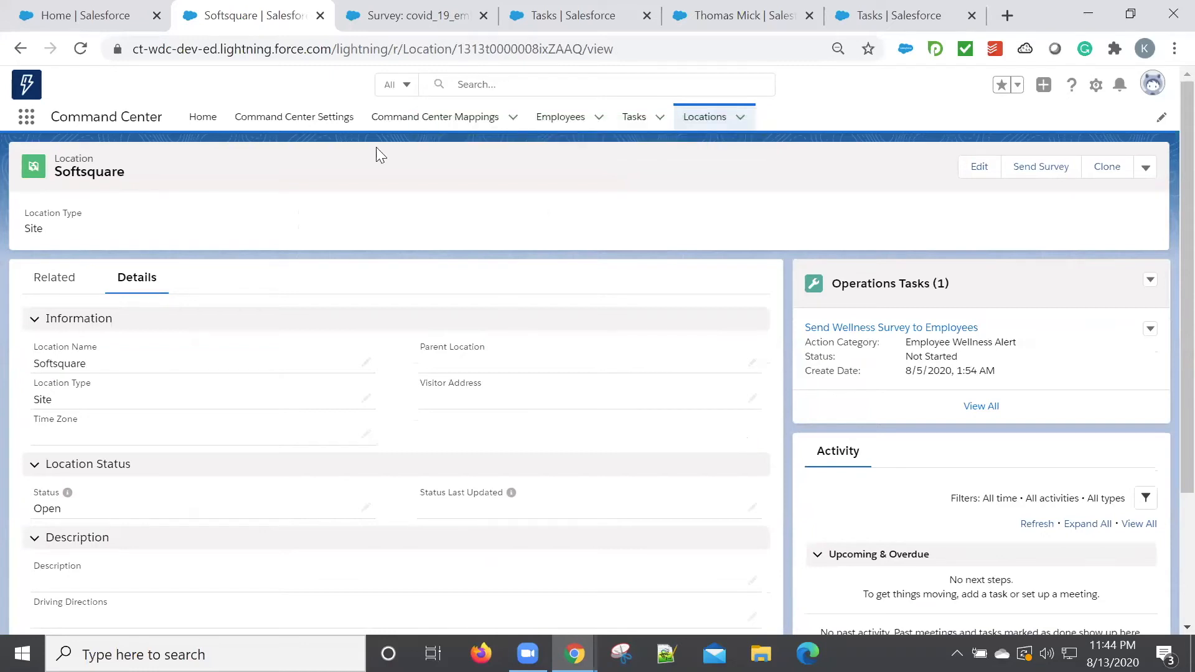
Review the COVID-19 employee survey page and the not-started tasks in the Employee Contact Tracing Queue.
click(405, 7)
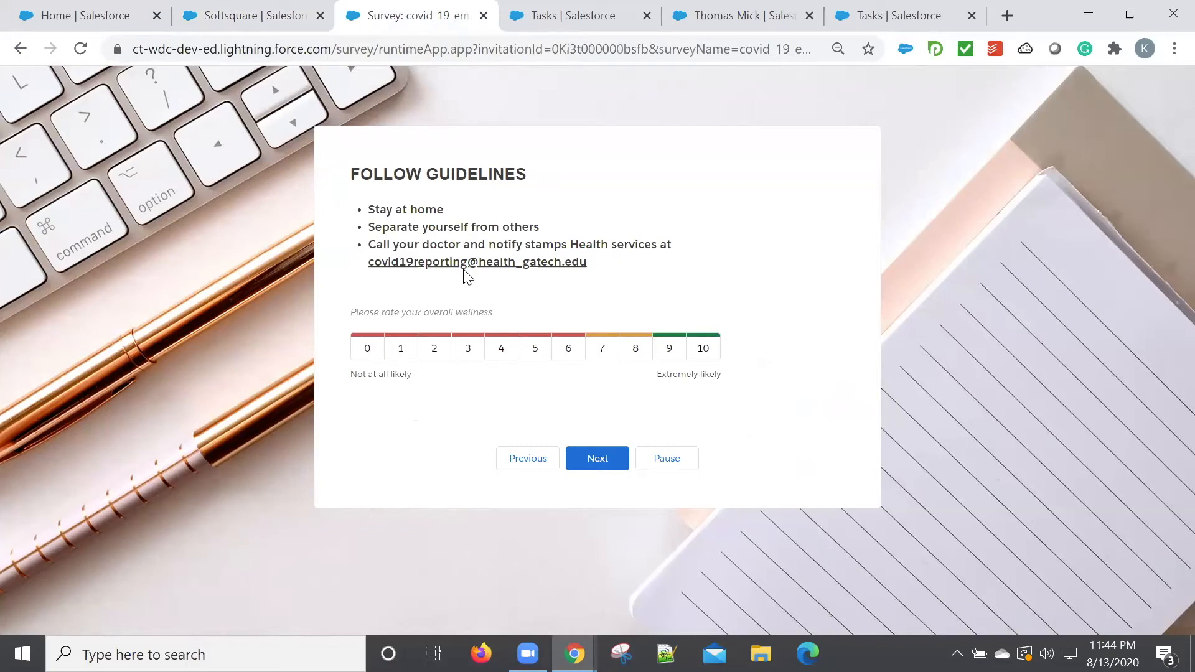
click(589, 11)
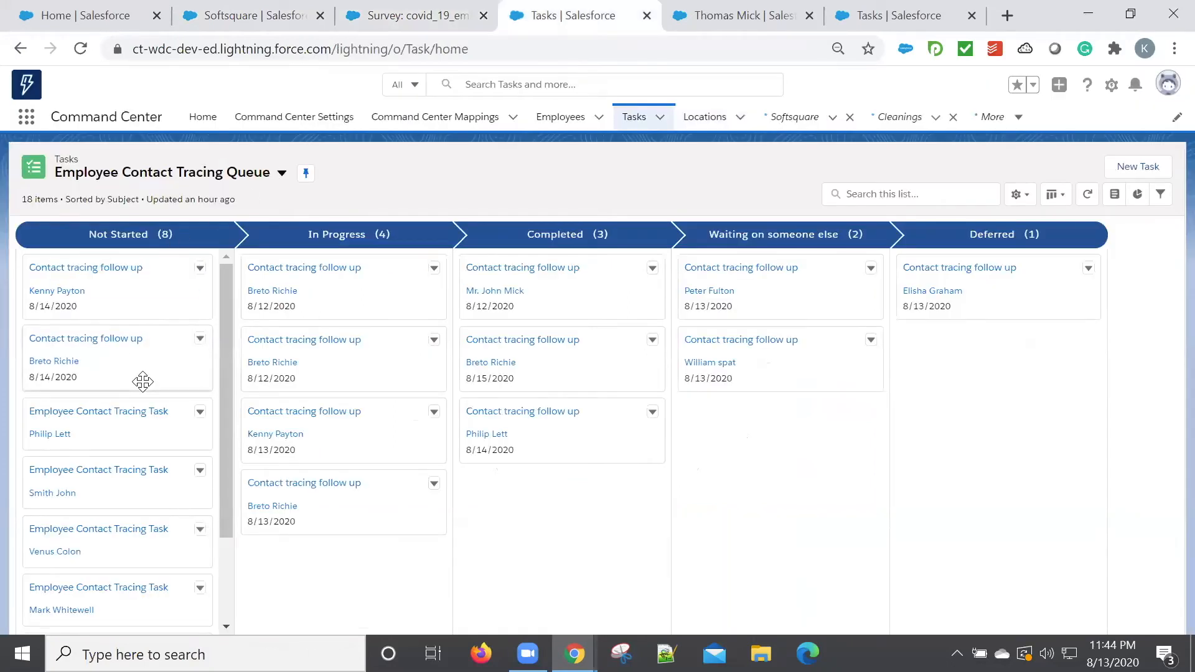
scroll(142, 381, down, 2)
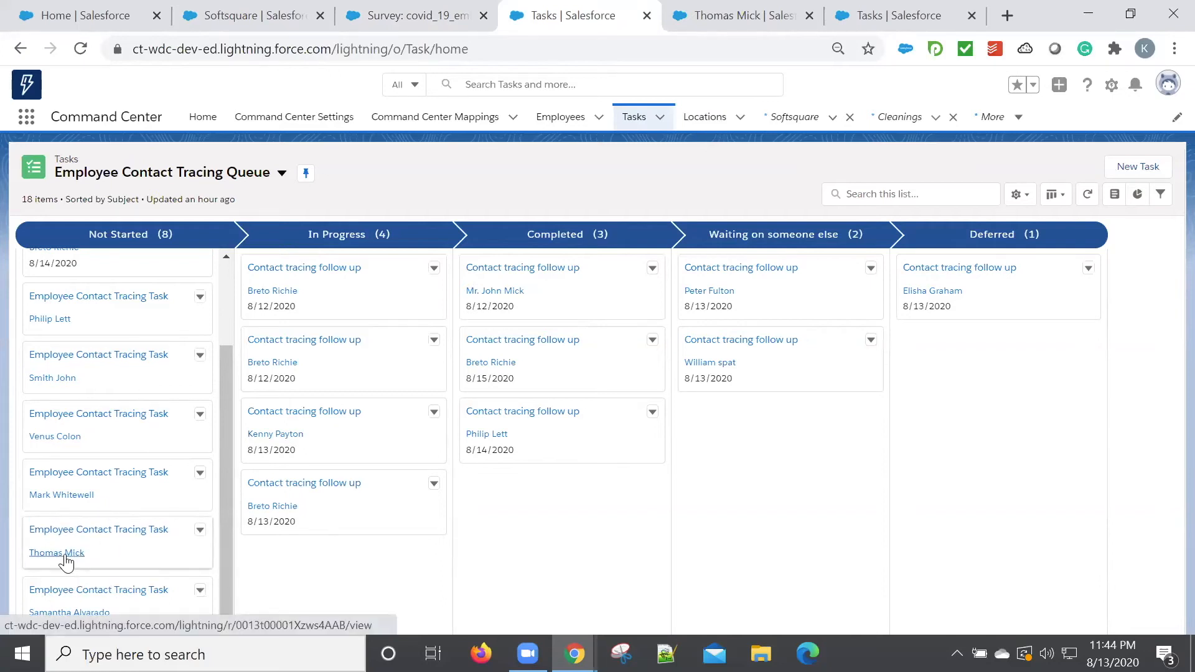
Switch to the Employee Contact Tracing app window and review the details of the employee's person account.
key(alt+Tab)
key(alt+Tab)
key(alt+Tab)
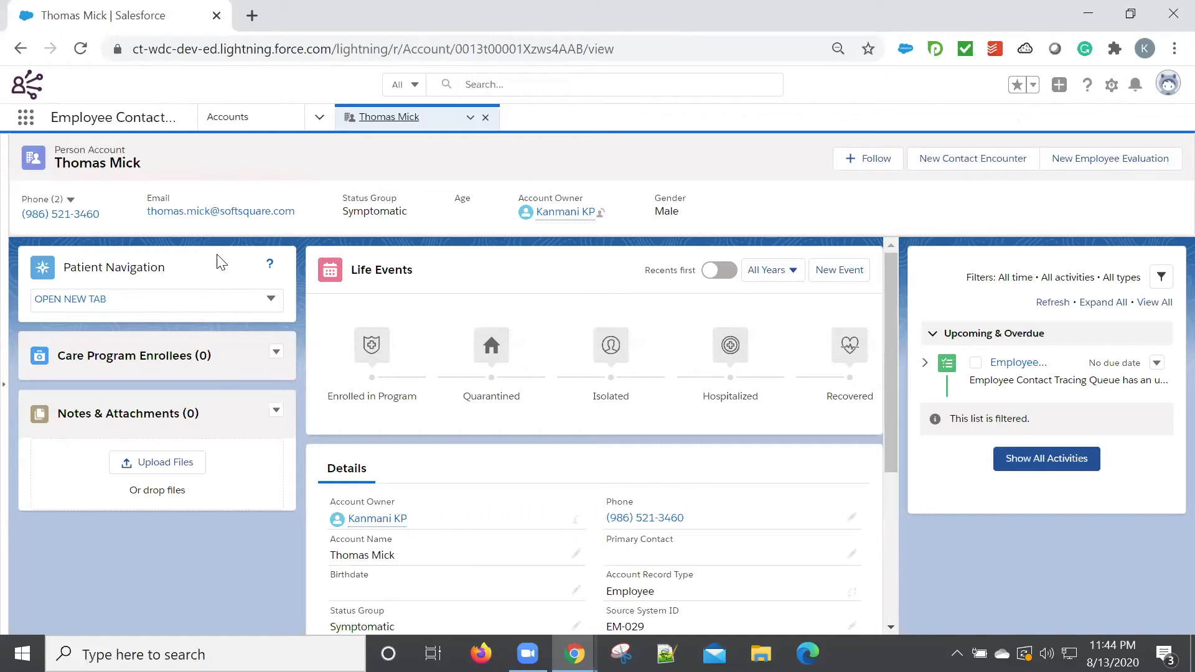
scroll(585, 504, down, 3)
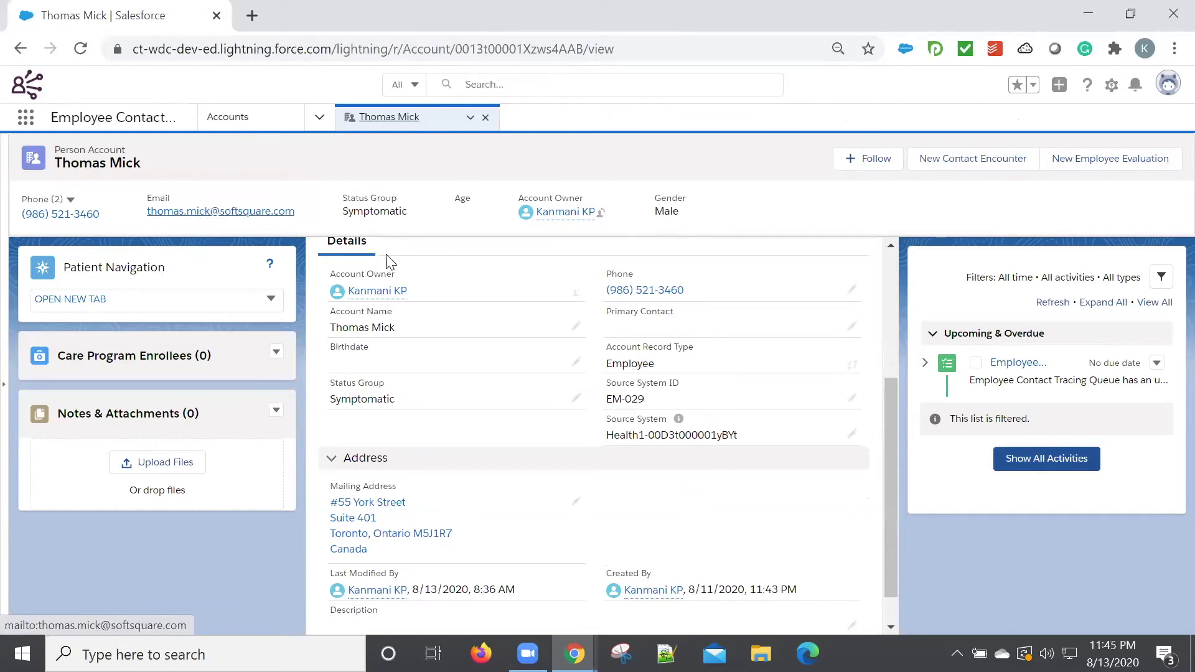
Start a new employee evaluation, answering Yes to having been tested and Positive for the test result.
click(1094, 169)
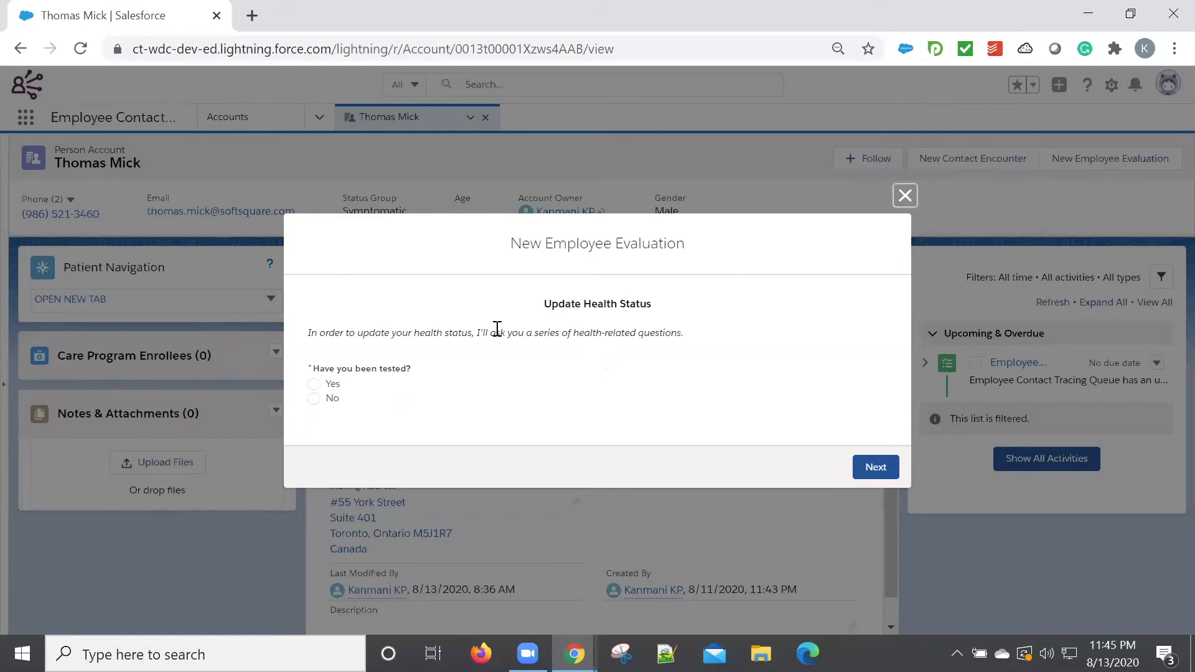
click(331, 385)
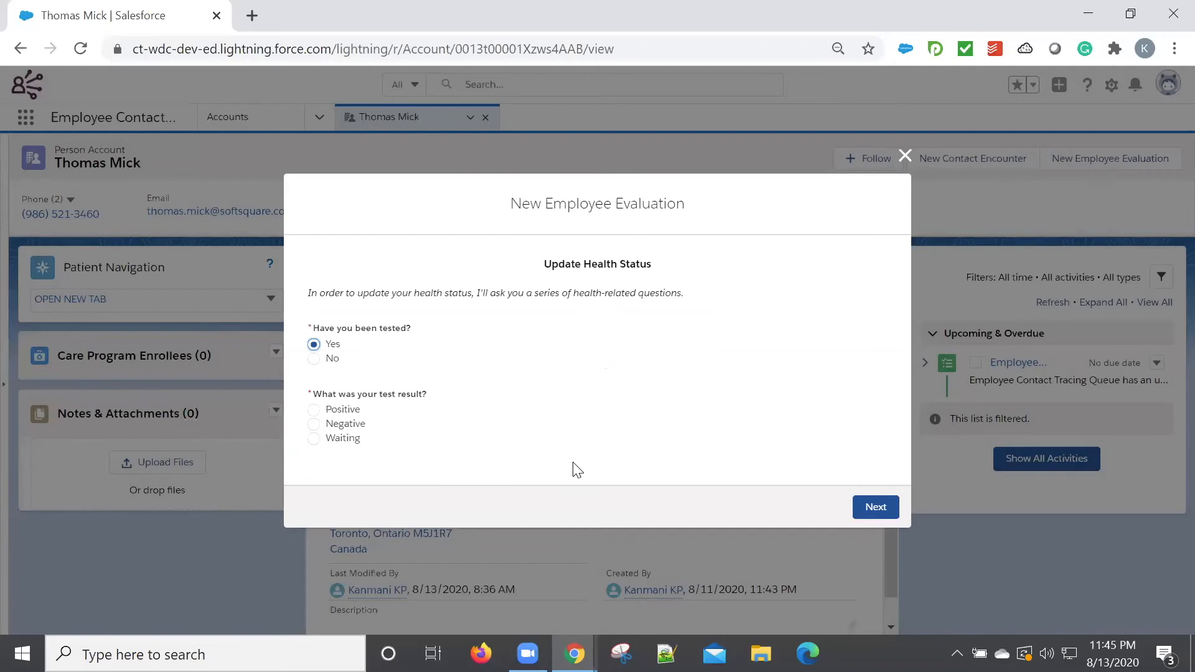
click(349, 412)
click(877, 509)
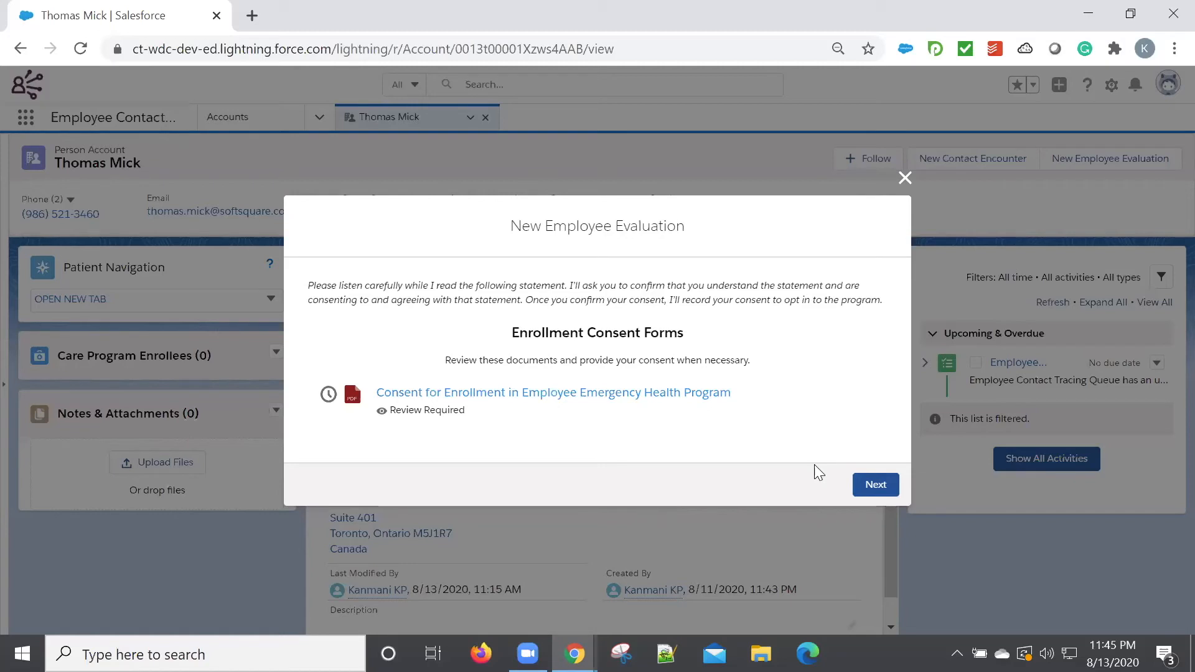
Accept the Consent for Enrollment in Employee Emergency Health Program document and continue to the contact encounter details.
click(630, 405)
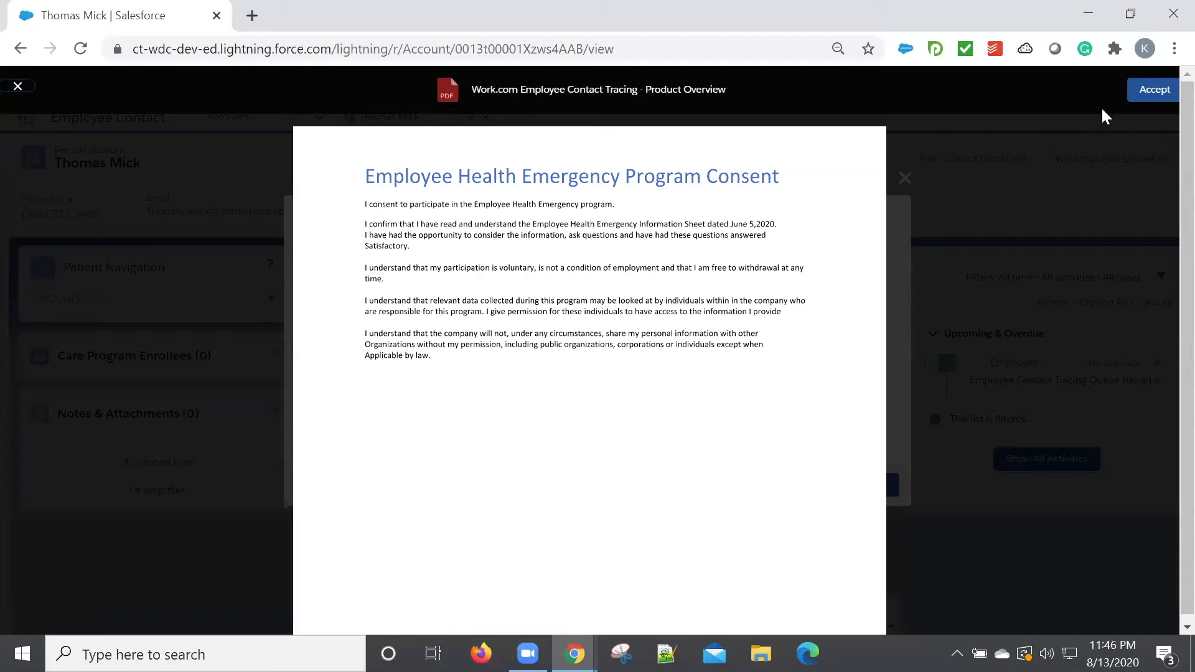
click(1153, 97)
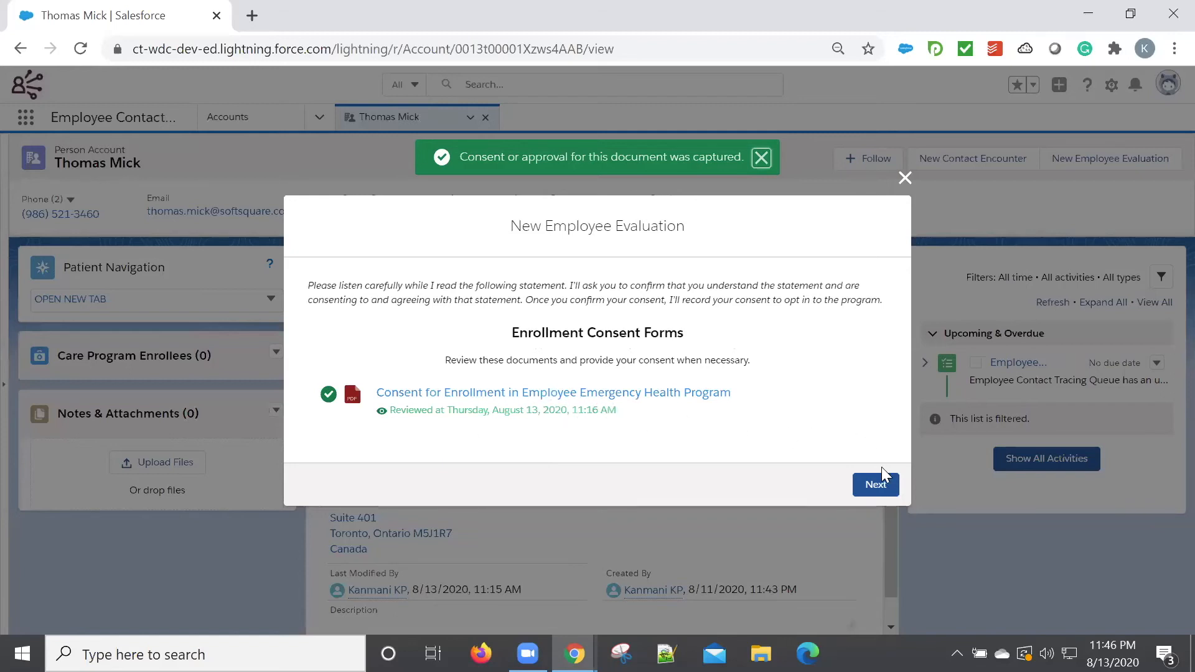
click(882, 486)
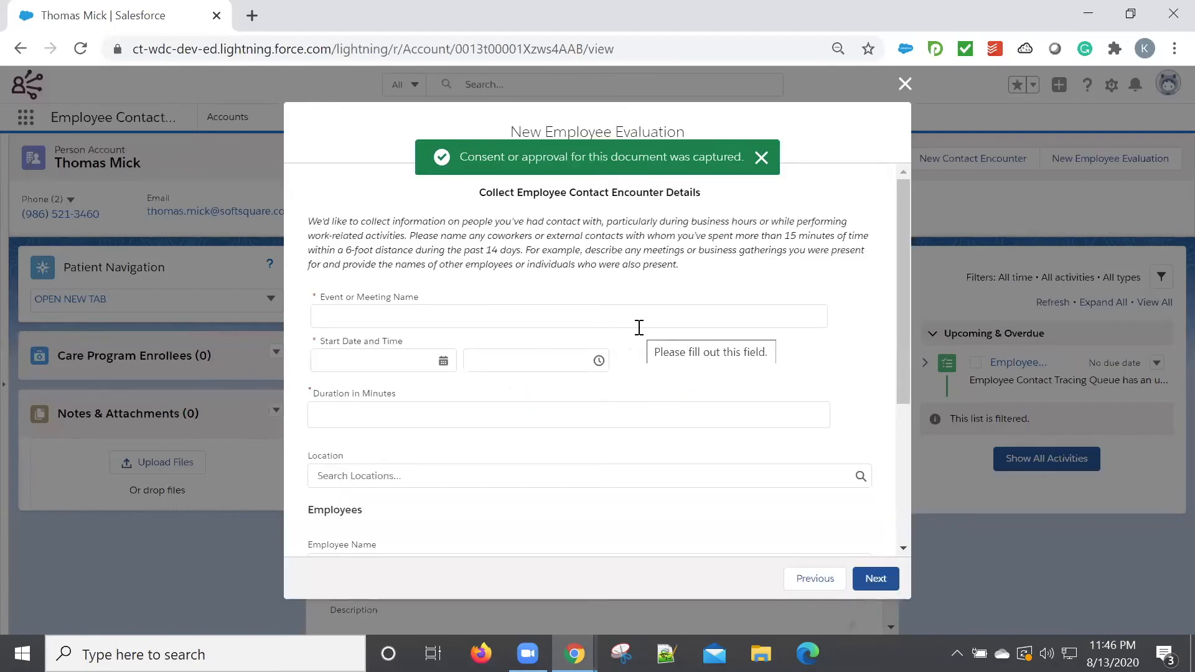
Name the encounter event "Internal Maketing Meeting" and set its start date to Aug 1, 2020.
click(557, 328)
text(Interna)
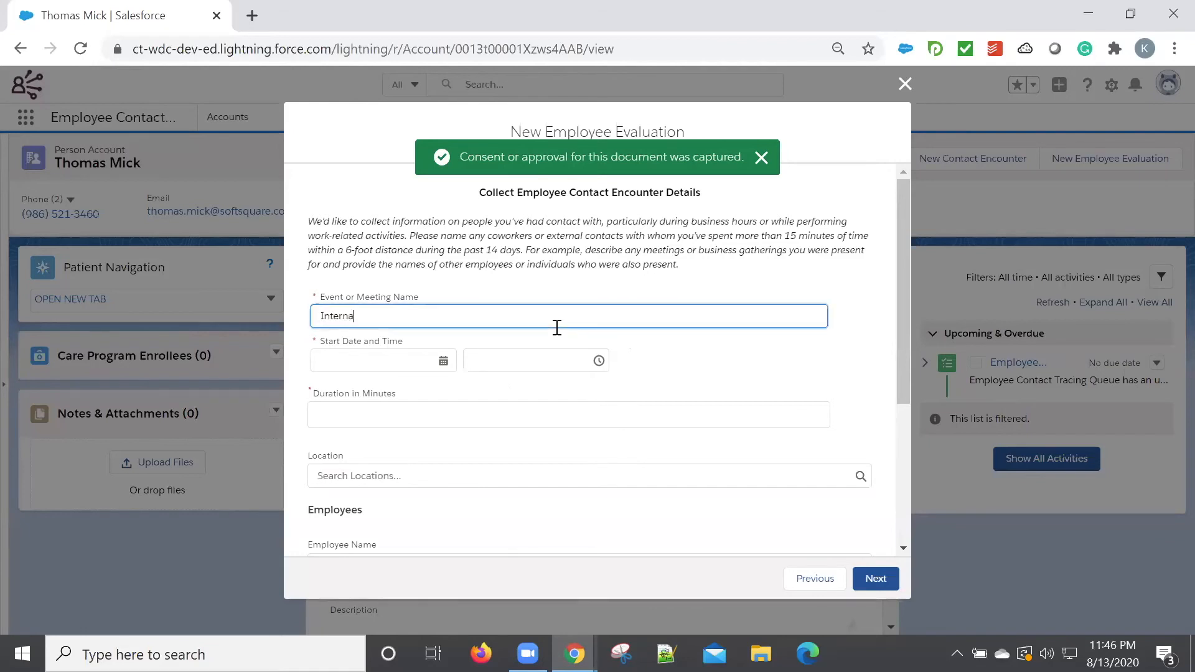
text(l Maketing Meeting)
scroll(512, 350, down, 1)
click(415, 347)
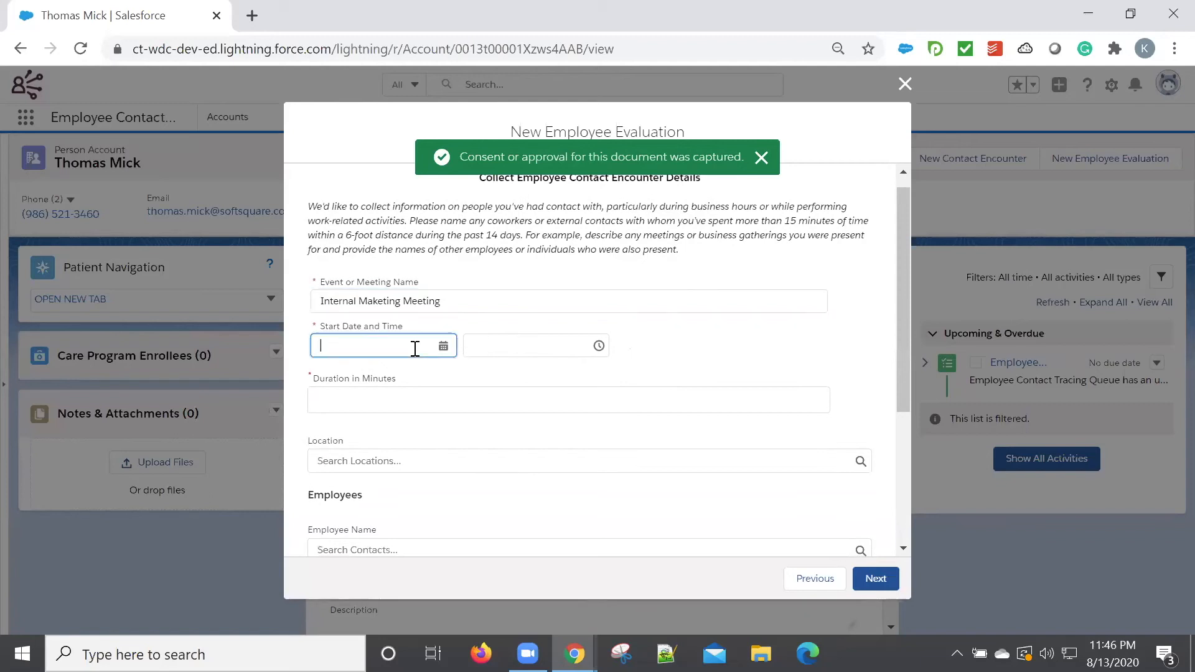
click(507, 426)
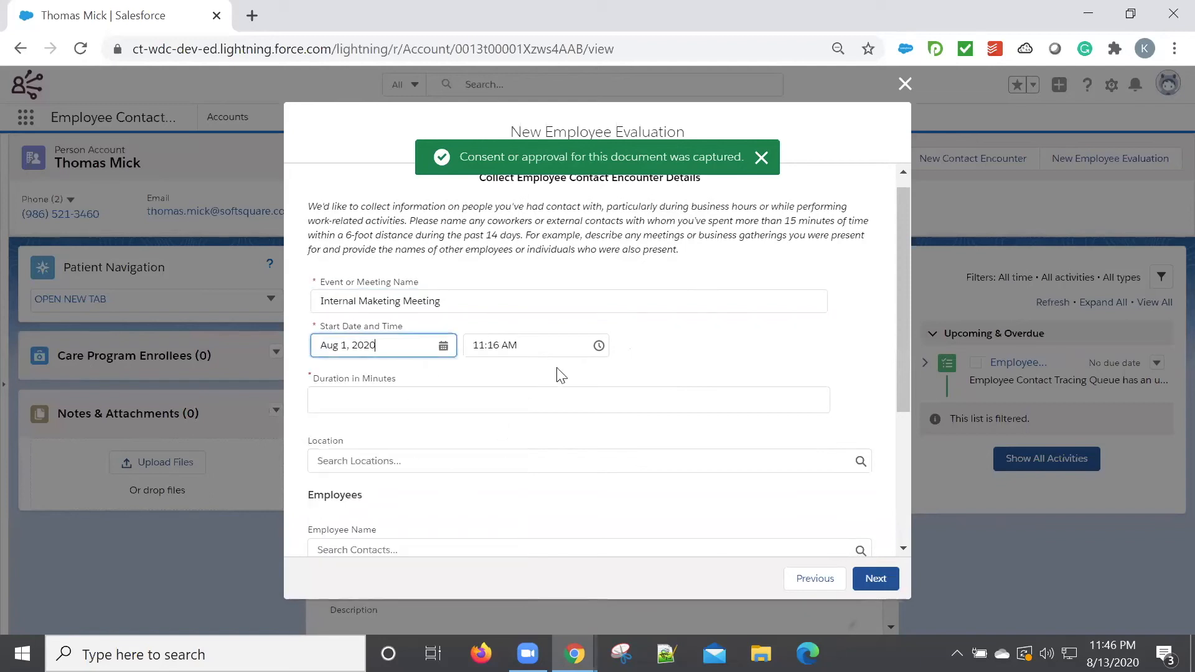
Set the meeting's duration to 120 minutes and its location to Softsquare.
scroll(472, 421, down, 1)
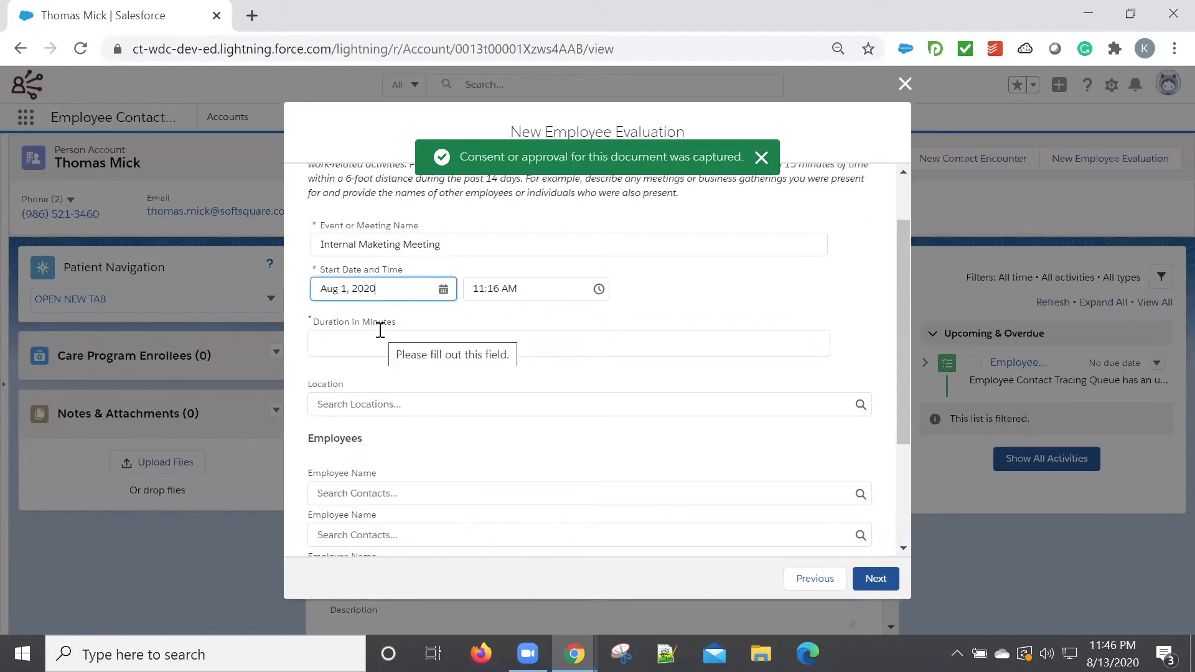
click(382, 339)
text(120)
click(381, 404)
click(372, 458)
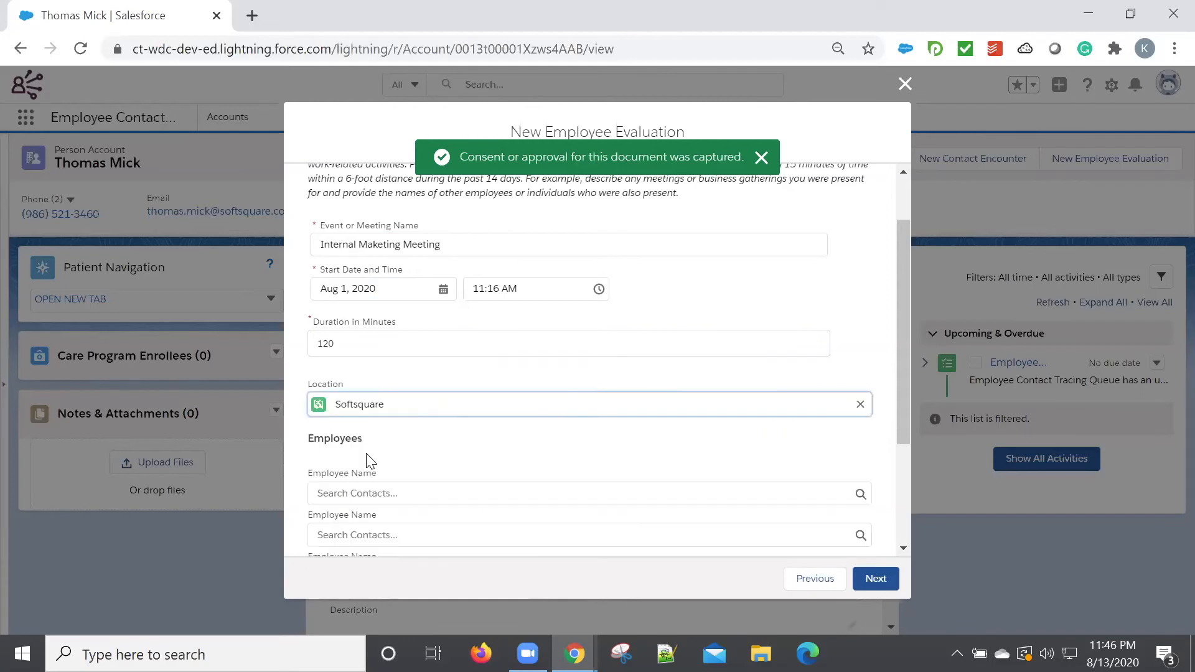
Look up two employees by first name and add them in the first two employee name fields of the encounter.
scroll(436, 432, down, 2)
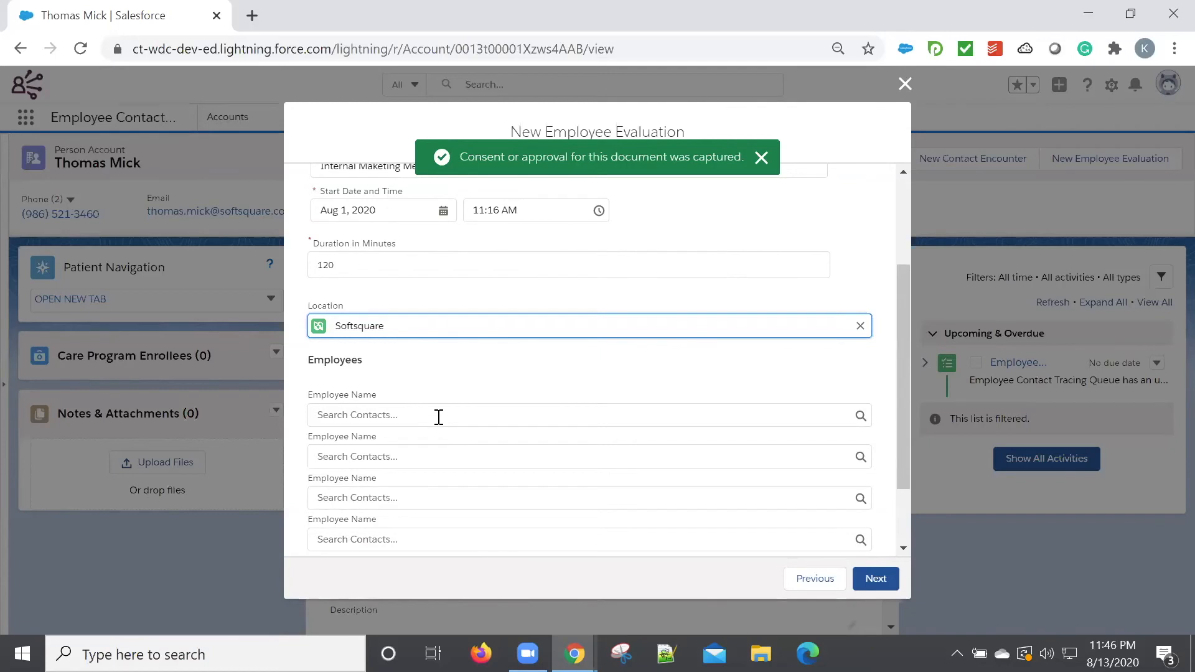
click(439, 415)
text(pe)
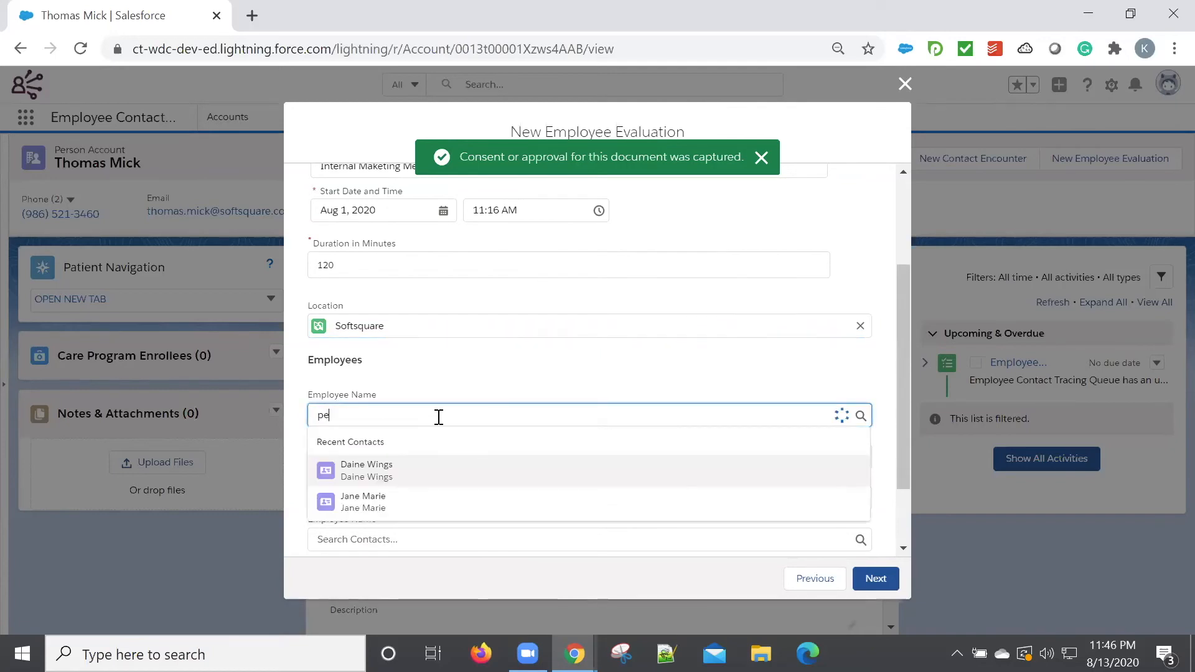
text(rter)
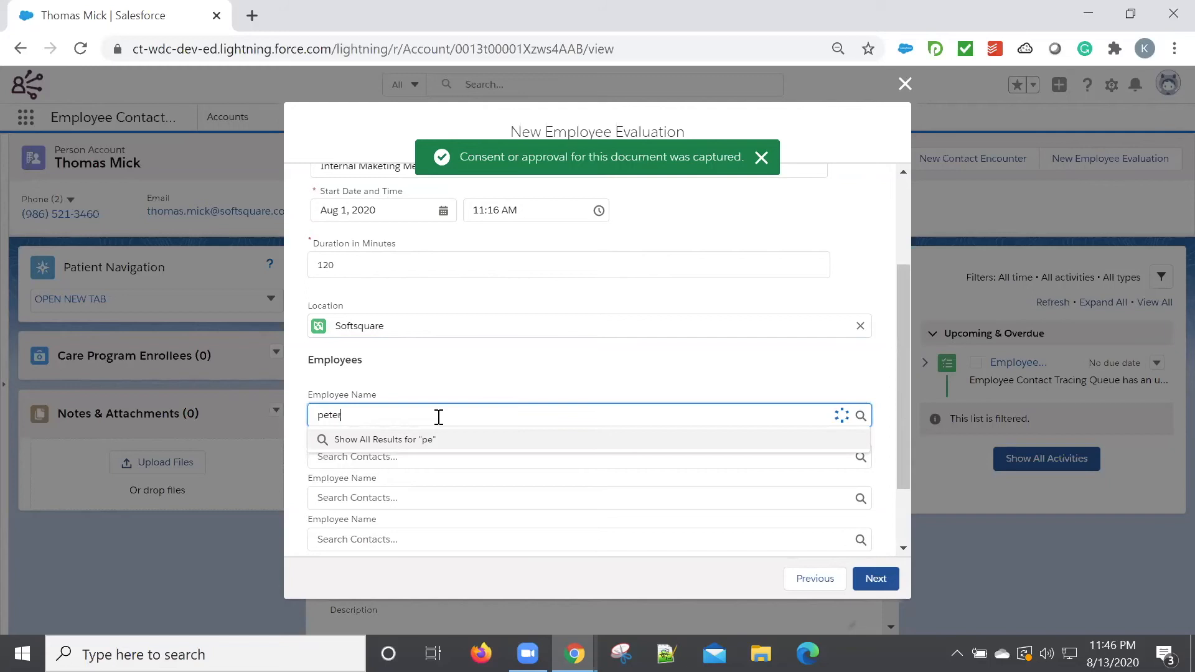
click(431, 465)
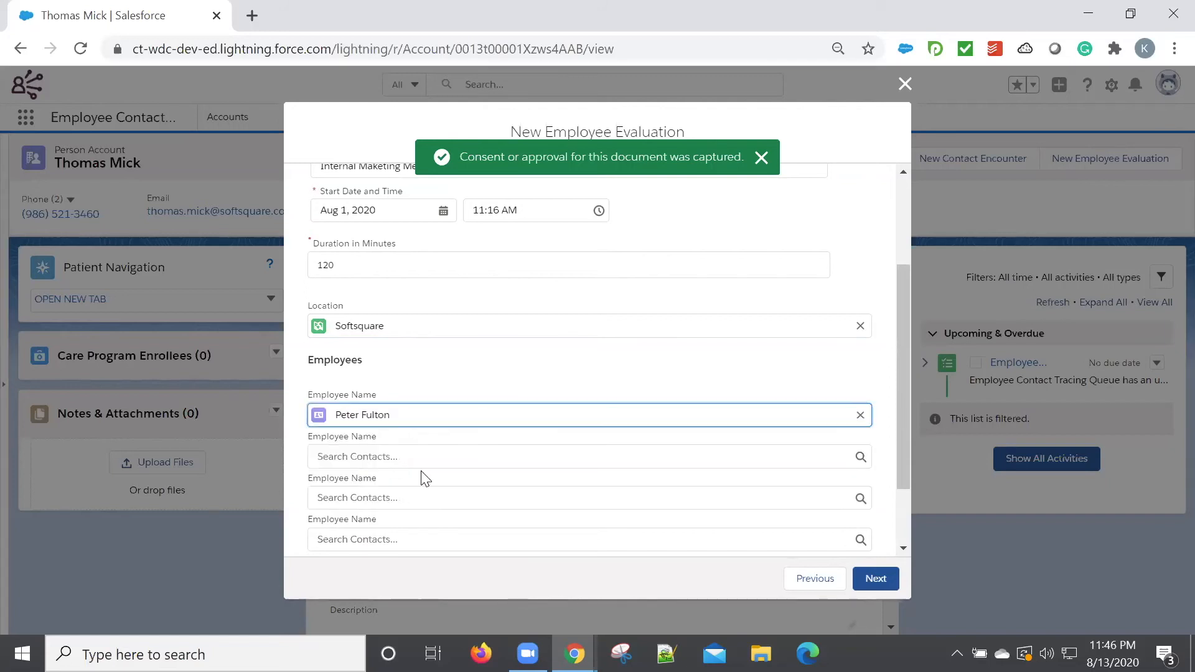
click(430, 464)
text(bret)
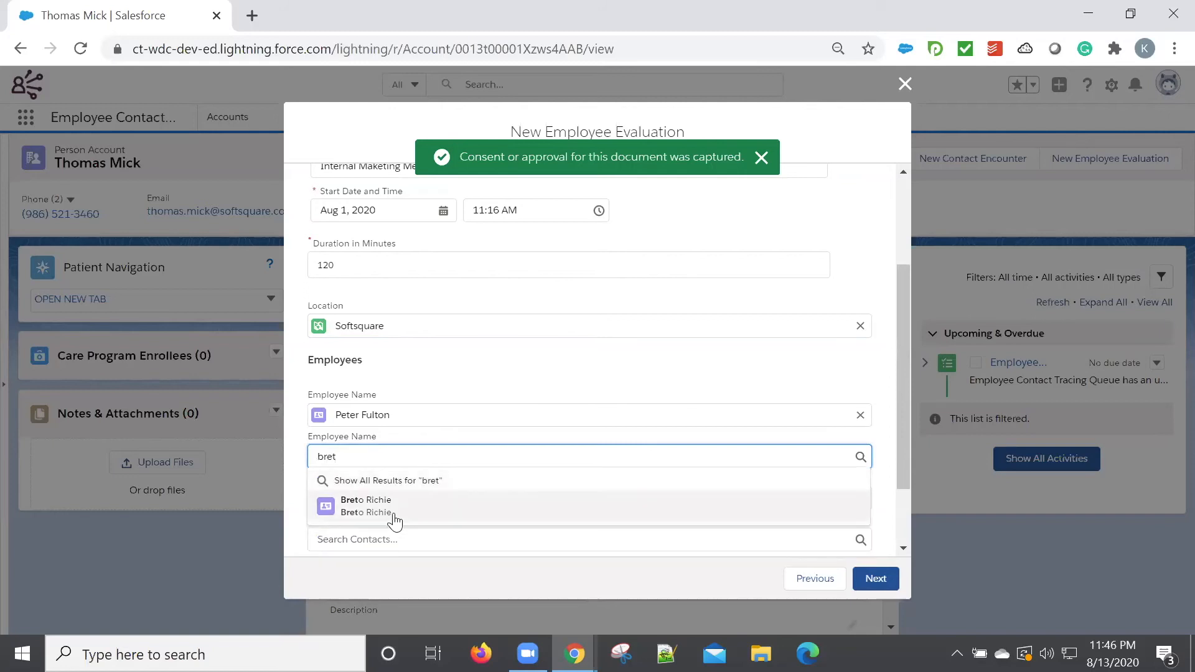
click(393, 520)
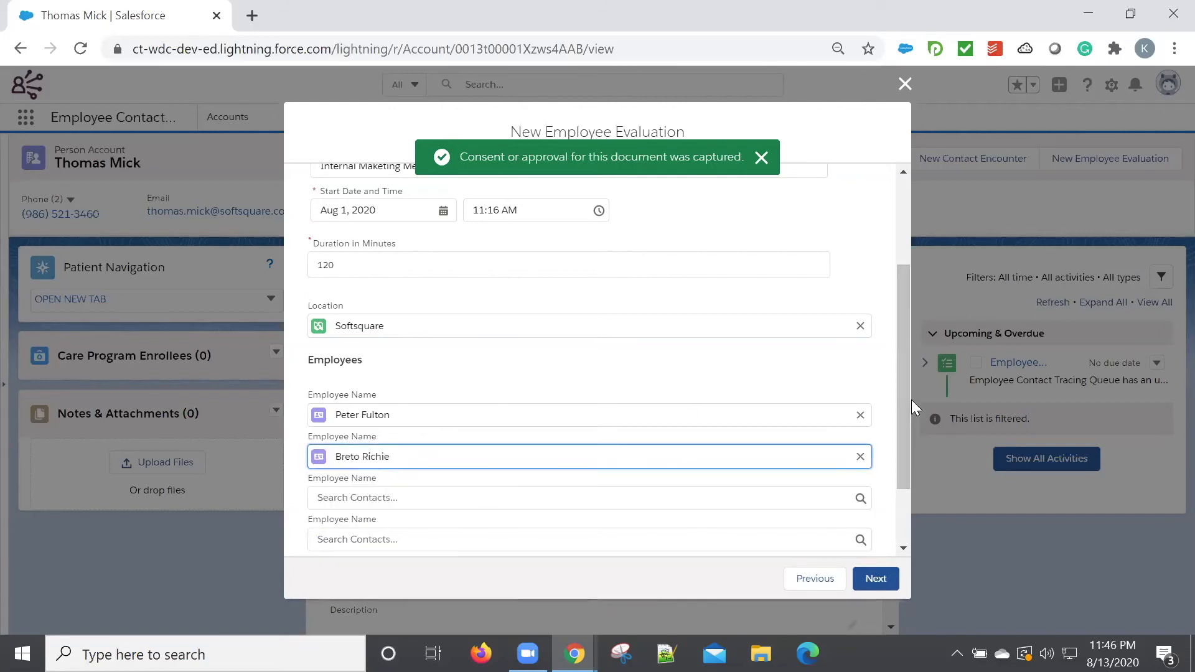
Look up two more employees by name, add them in the third and fourth employee name fields, and continue to the external contact details.
scroll(901, 403, down, 2)
click(401, 408)
text(will)
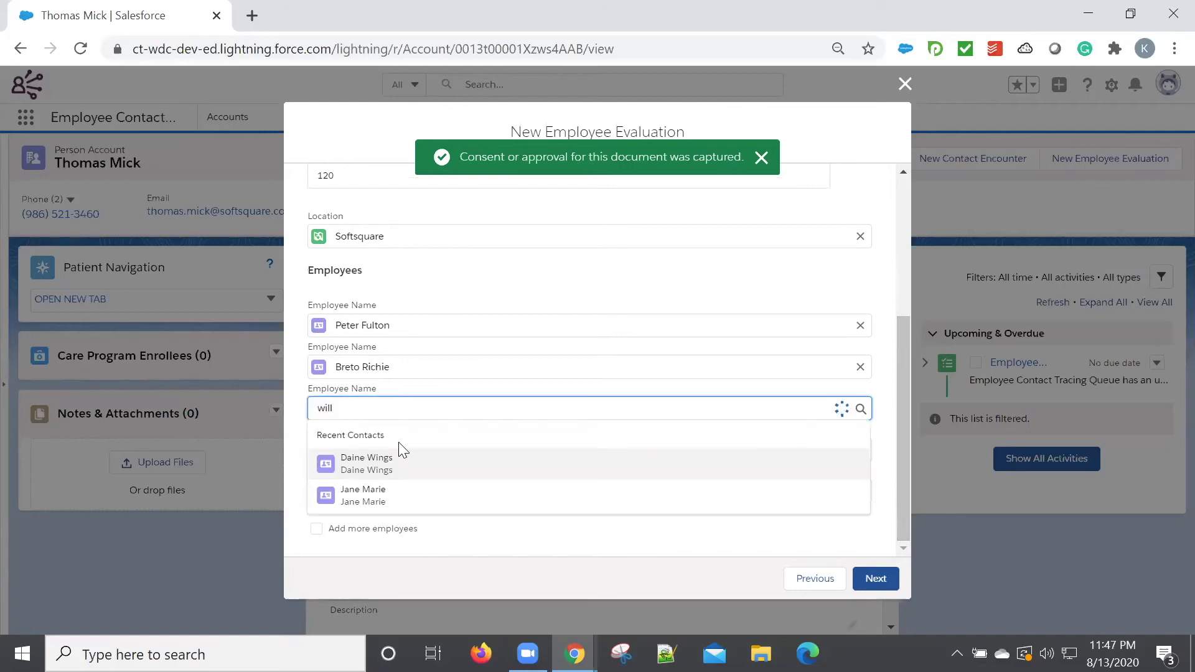
click(393, 460)
click(399, 449)
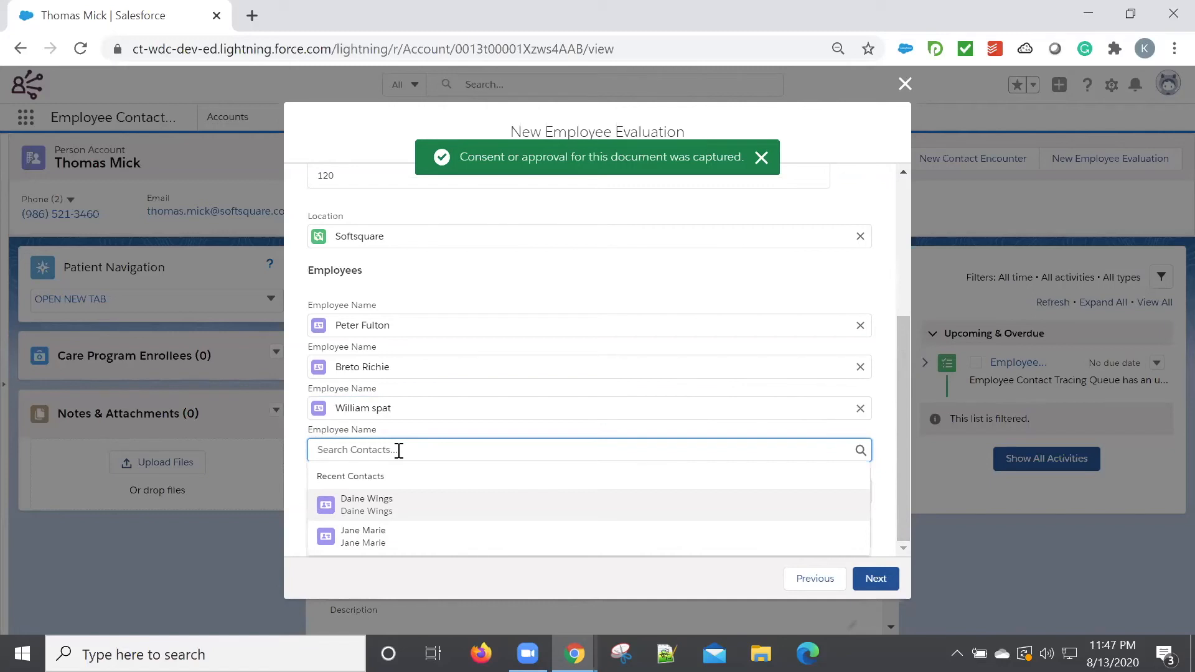
text(smith)
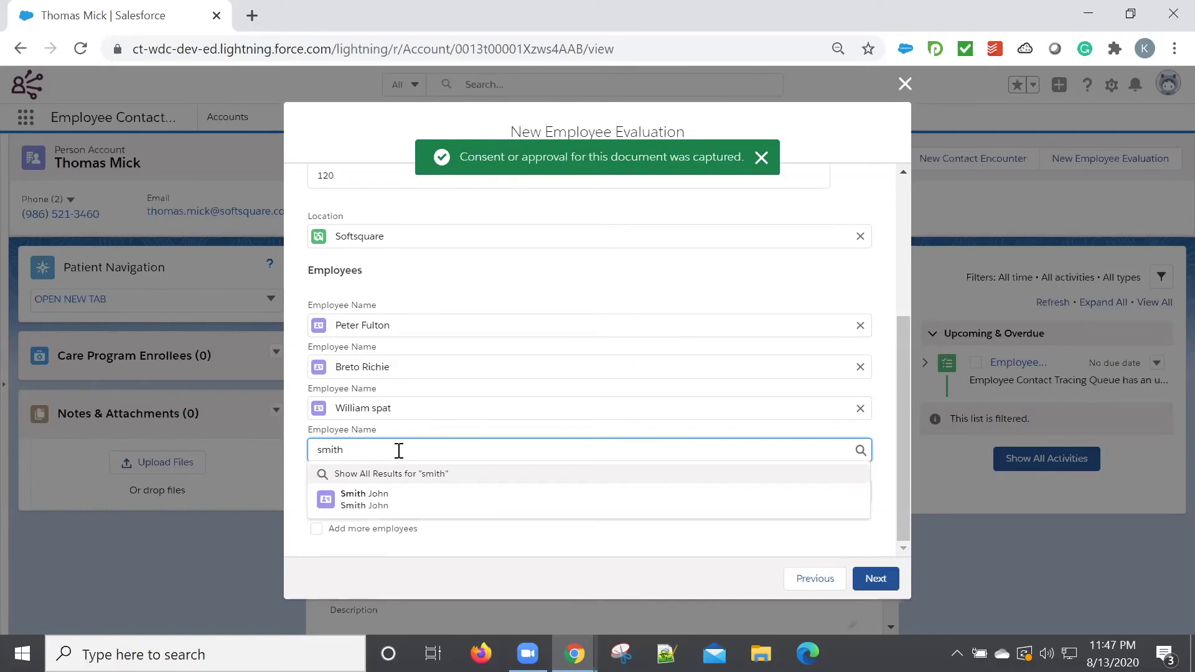
click(376, 505)
click(875, 580)
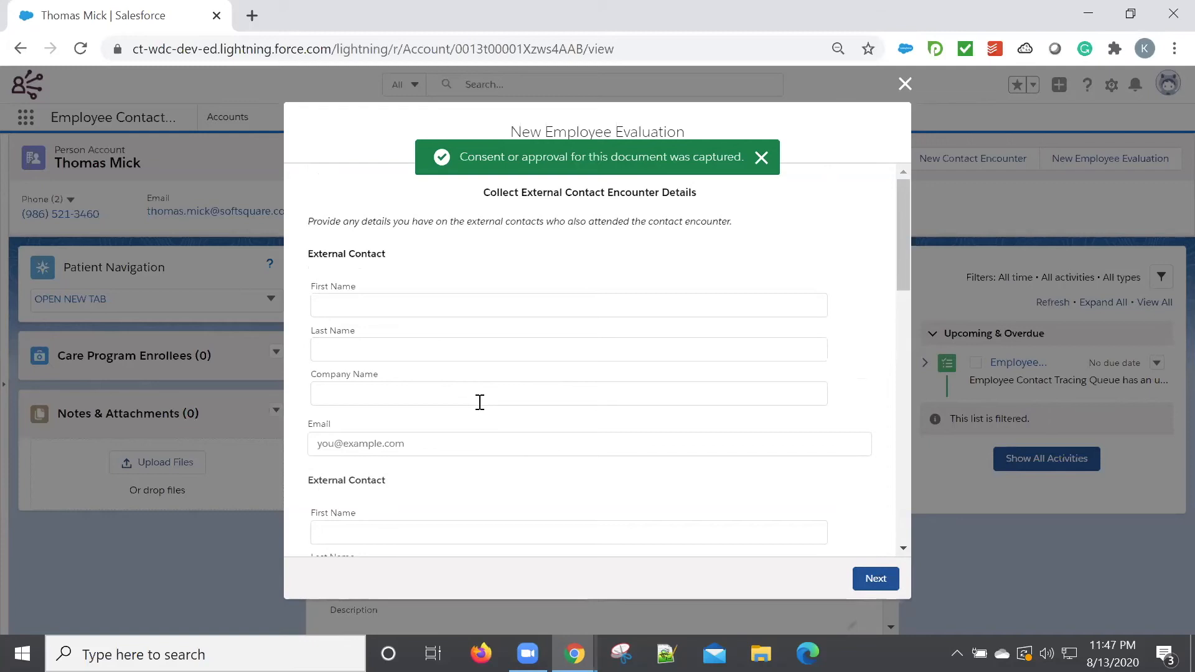
Enter the first external contact's first name and last name, each capitalized.
click(453, 315)
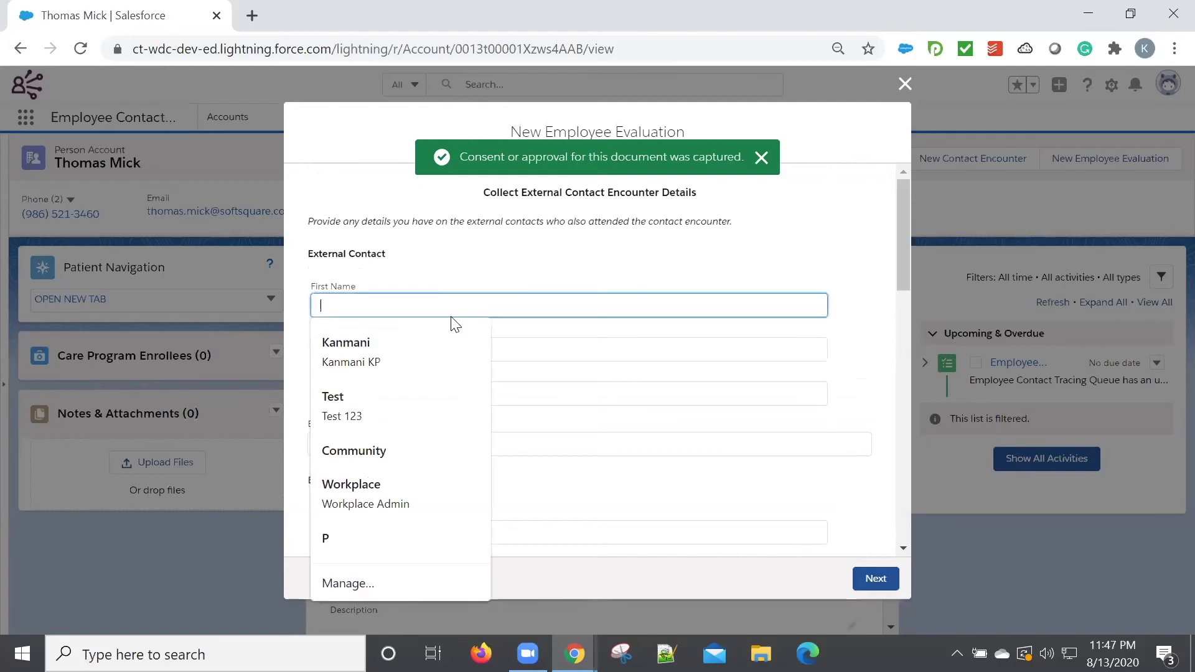
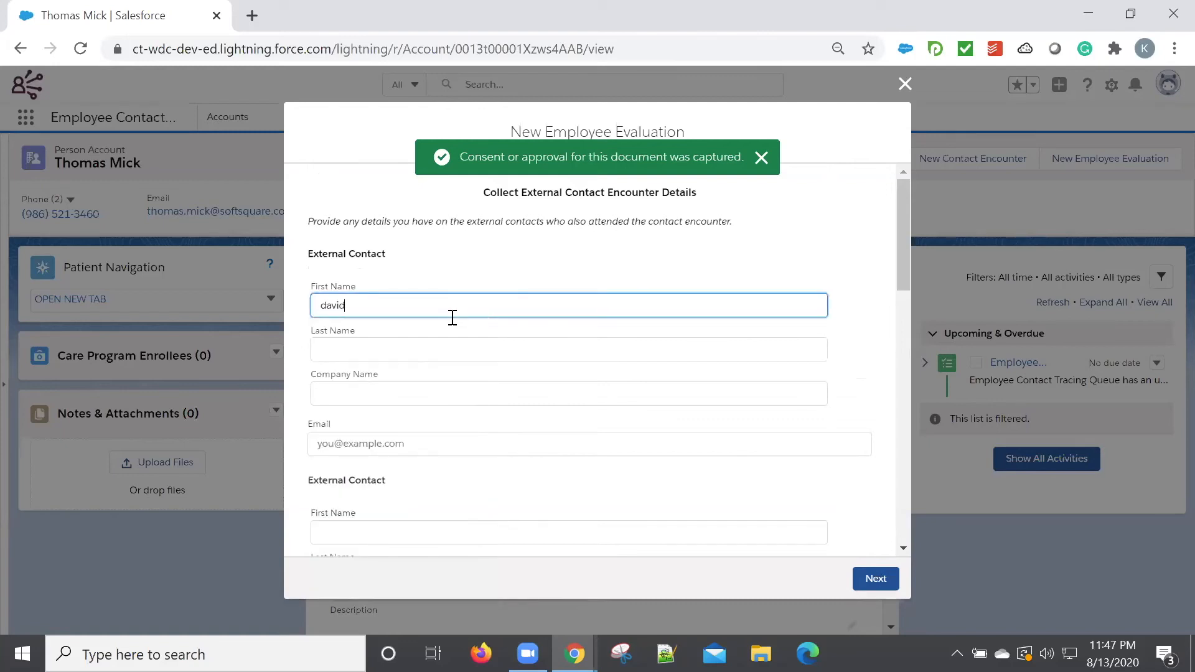
click(423, 341)
Set the external contact's company name to Infoprocess and submit the external contact encounter details.
click(379, 383)
text(Info)
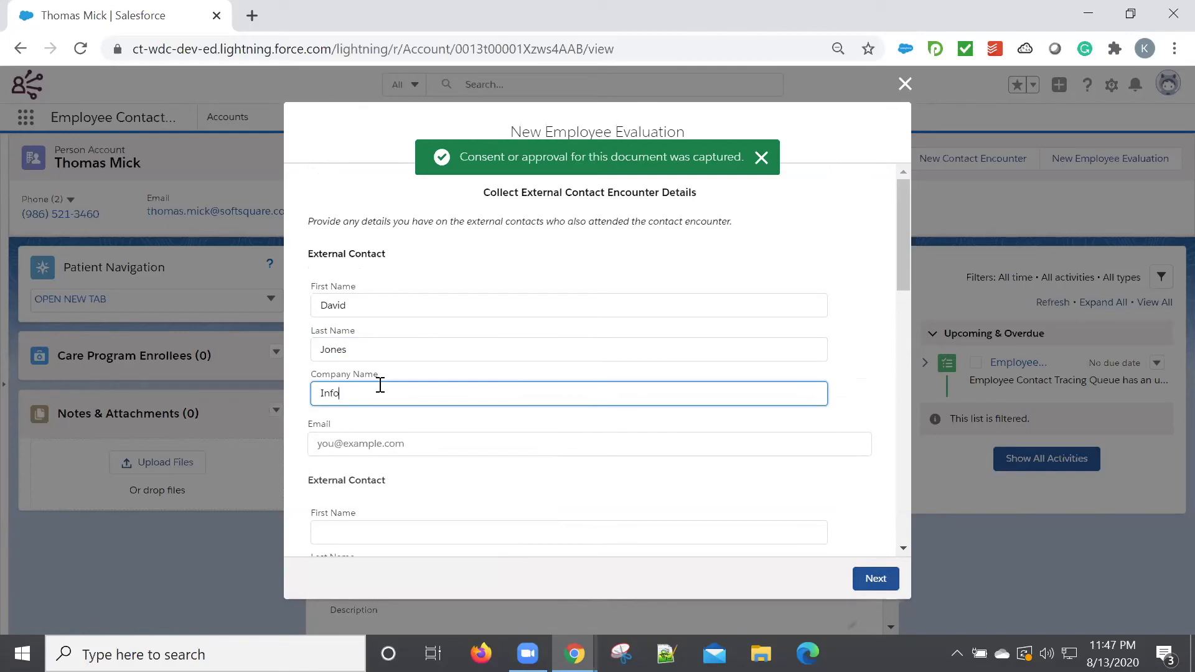
text(process)
click(876, 579)
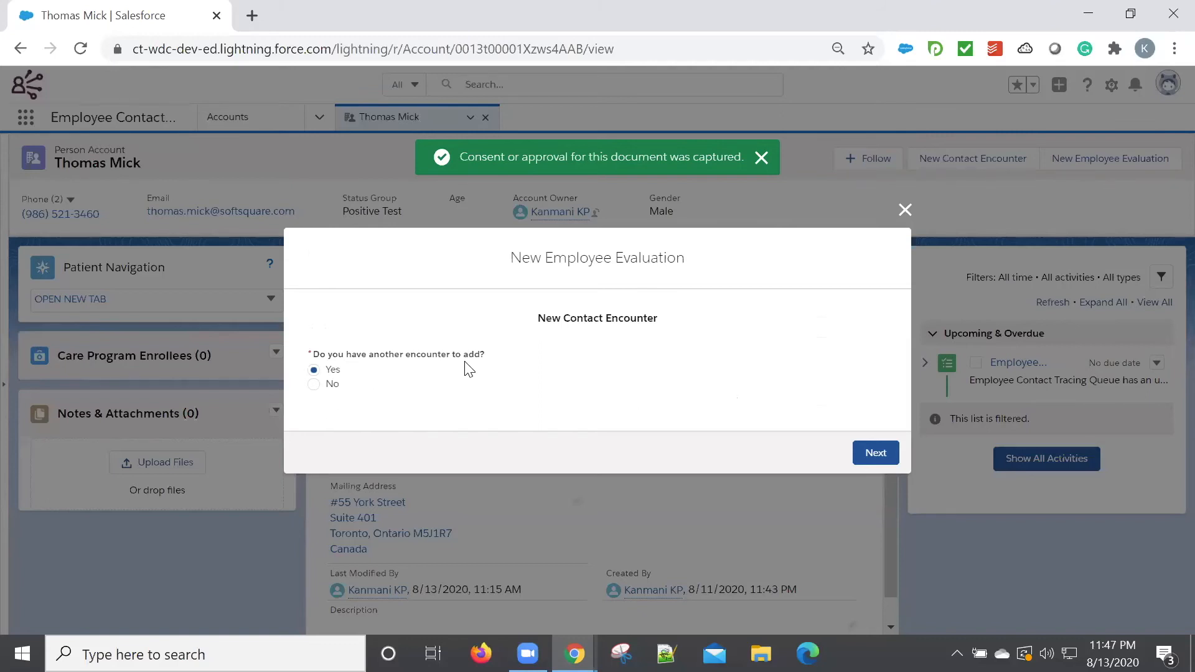
Answer No to adding another encounter, proceed through the encounter summary, and finish the employee evaluation.
click(328, 384)
click(873, 454)
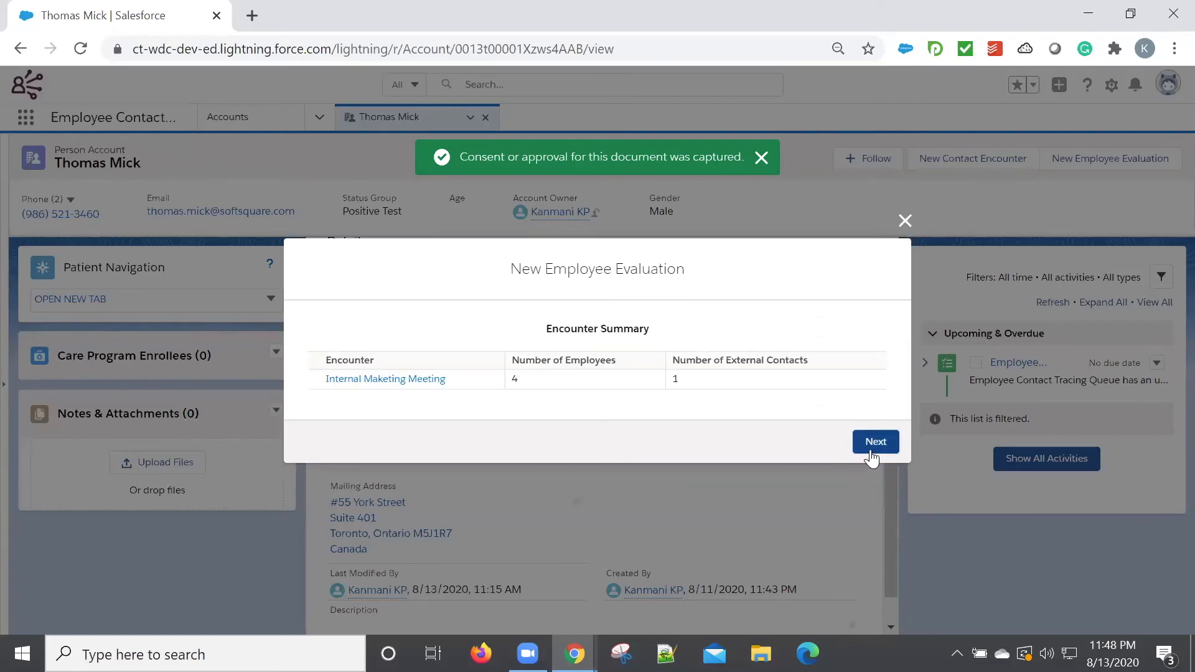
click(888, 445)
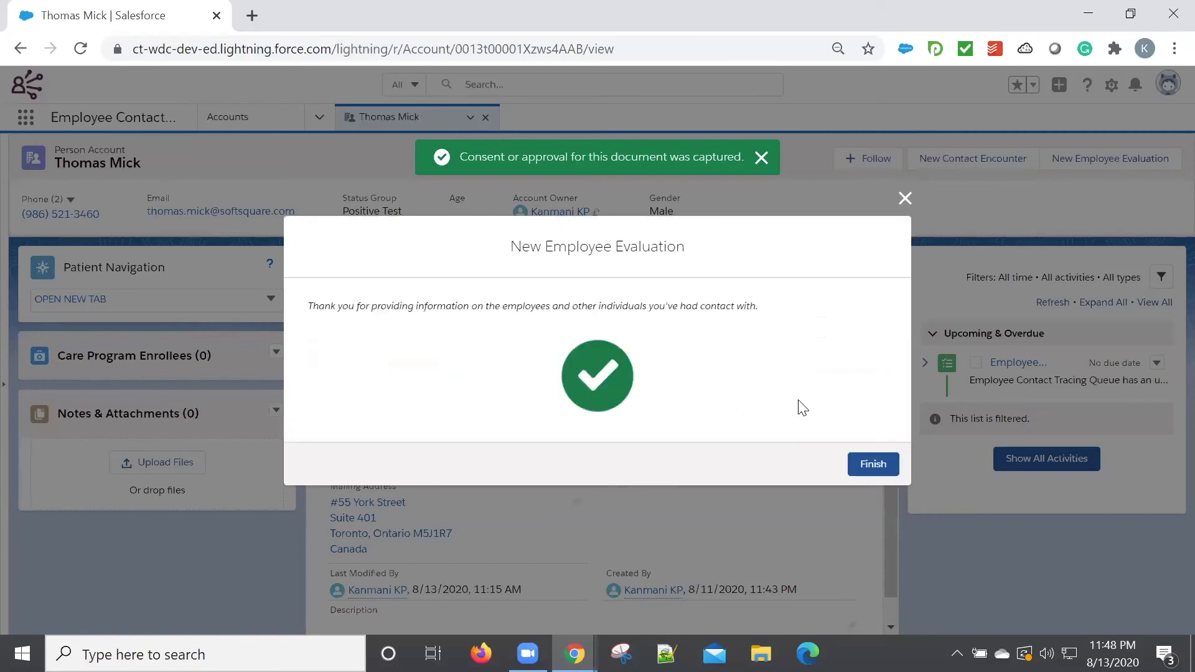
click(871, 466)
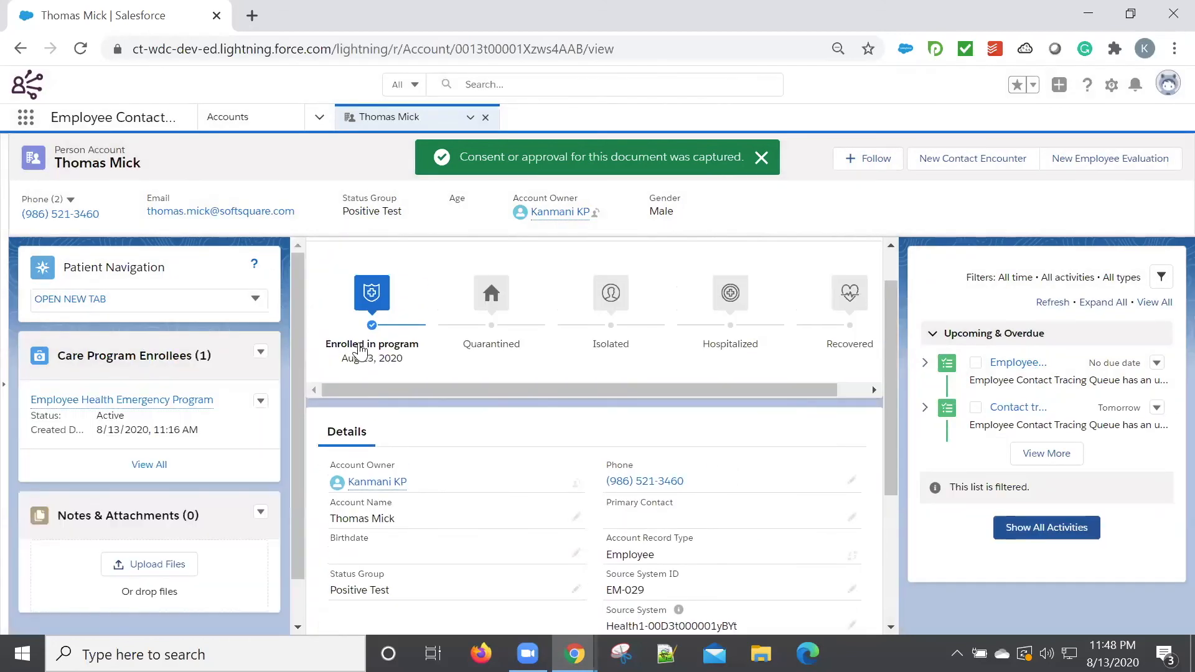
Open the employee's Contact Tracing Graph from Patient Navigation, examine the linked contacts, and switch the graph to its table view.
mouse_move(382, 311)
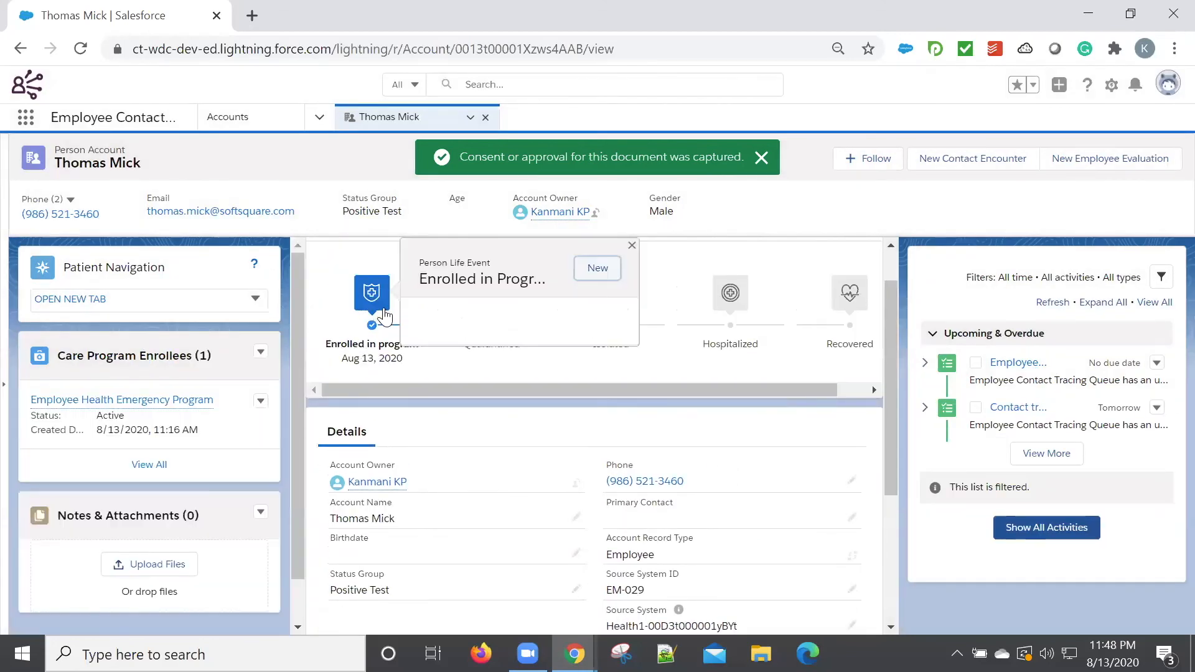
click(193, 310)
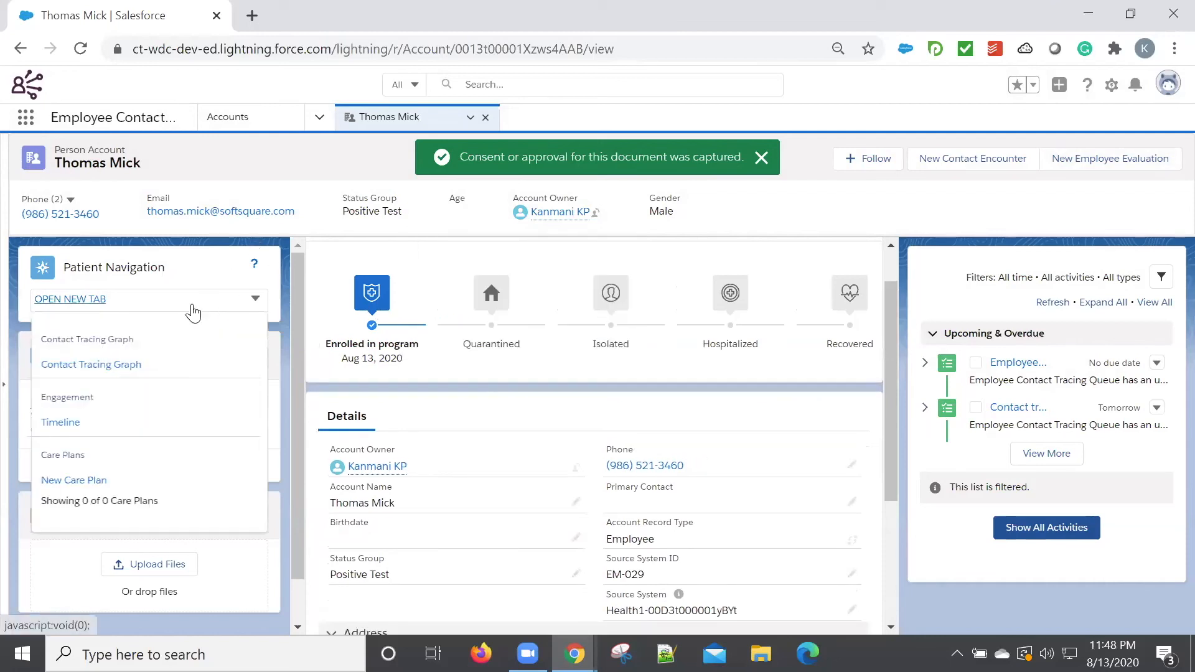
click(94, 366)
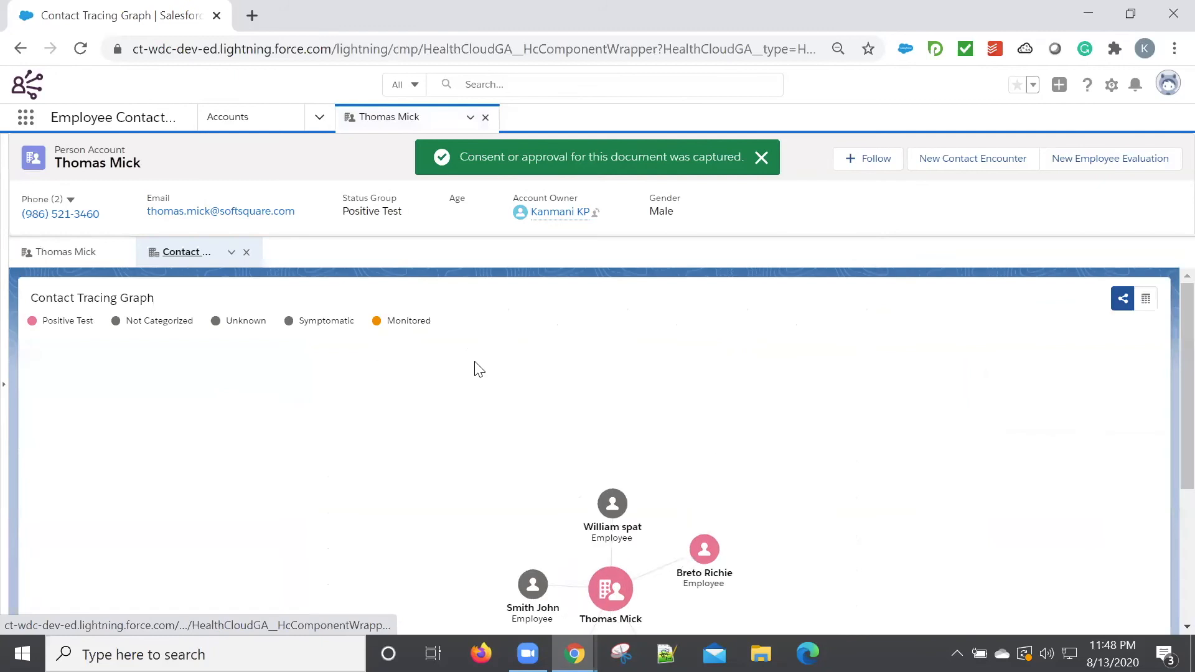
scroll(526, 406, down, 3)
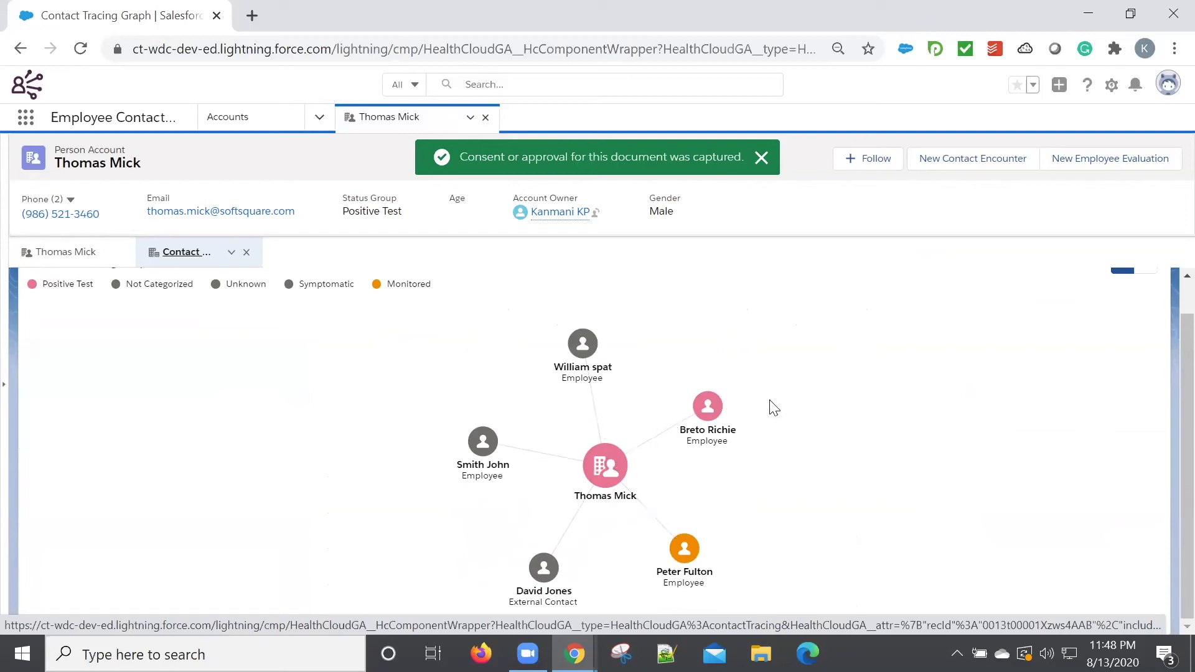
scroll(988, 372, up, 1)
click(1147, 300)
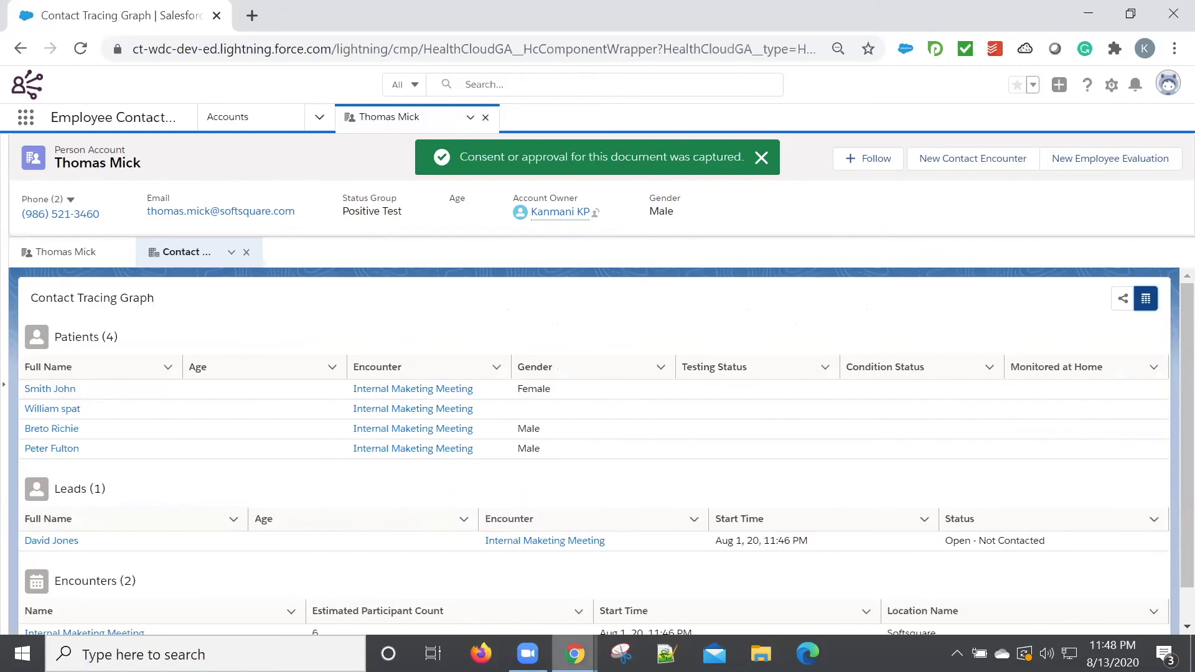
Switch to the browser window with the Employee Contact Tracing Queue task board and reload it.
click(573, 653)
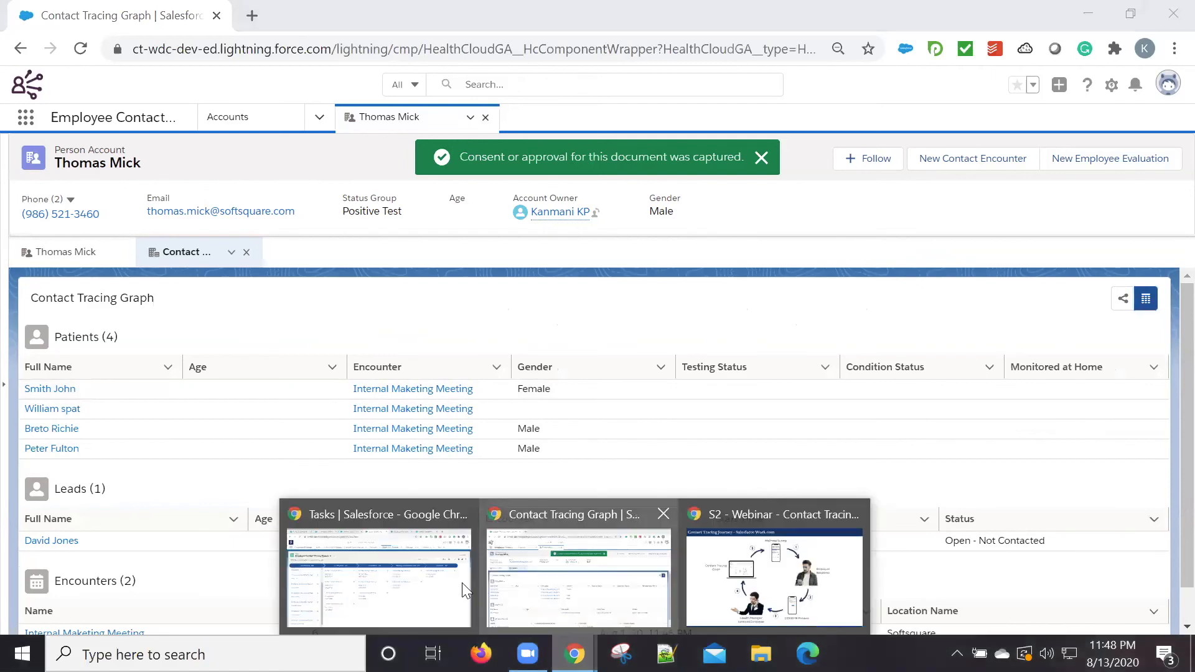
click(461, 582)
scroll(153, 363, up, 2)
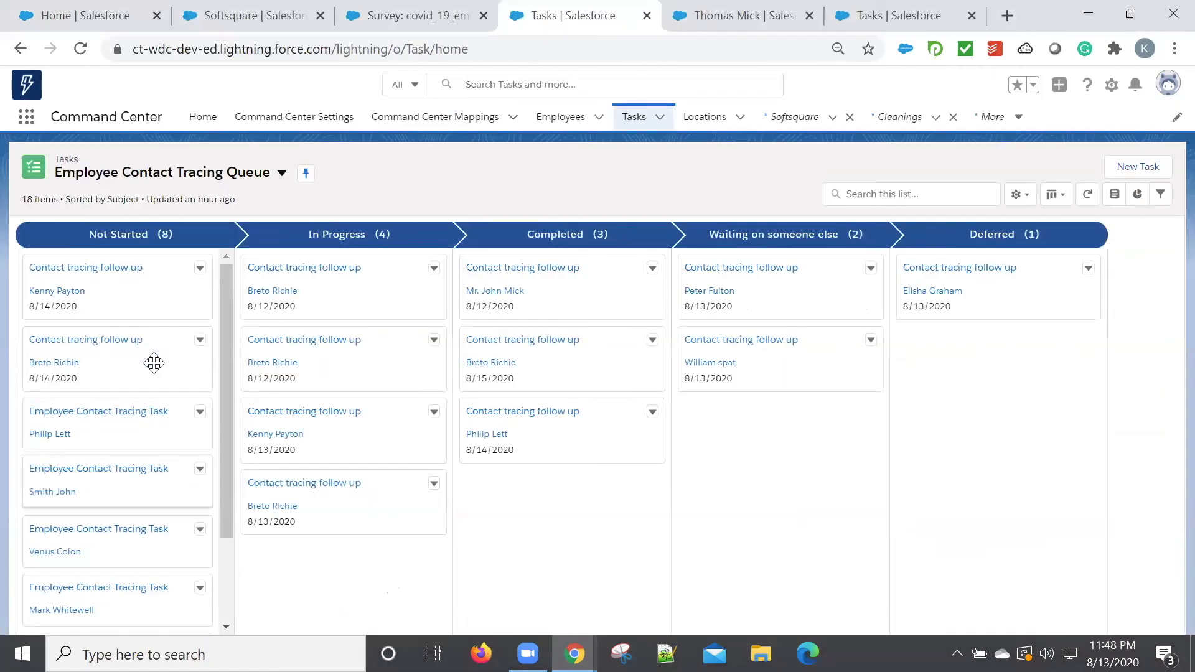
click(78, 51)
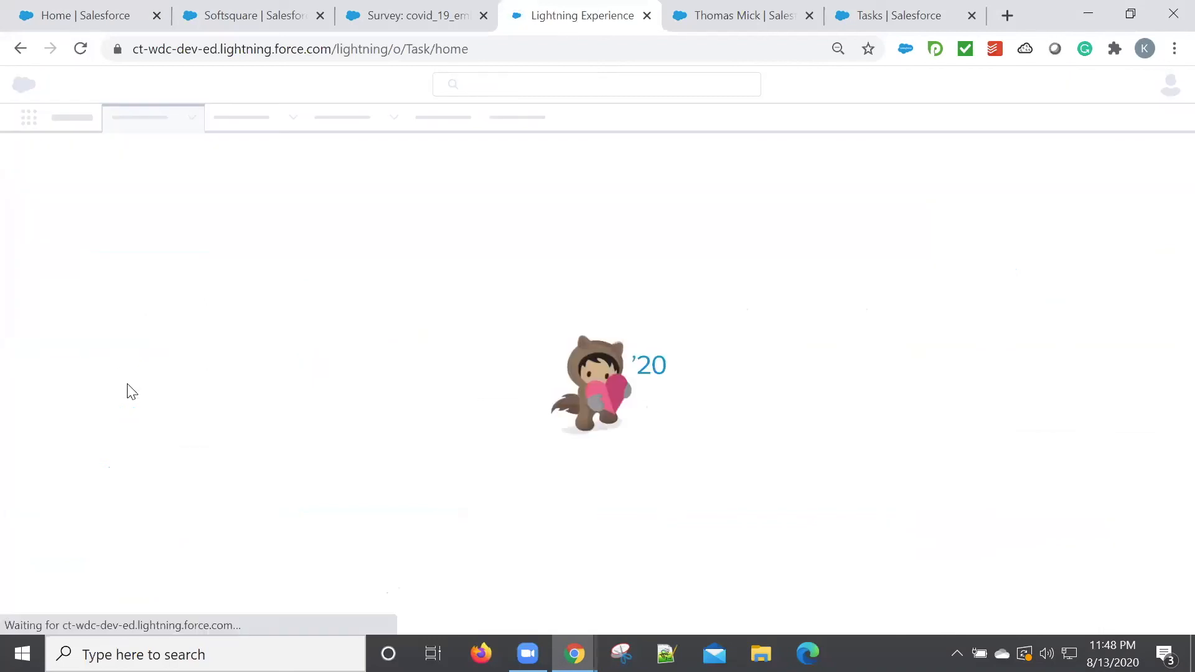